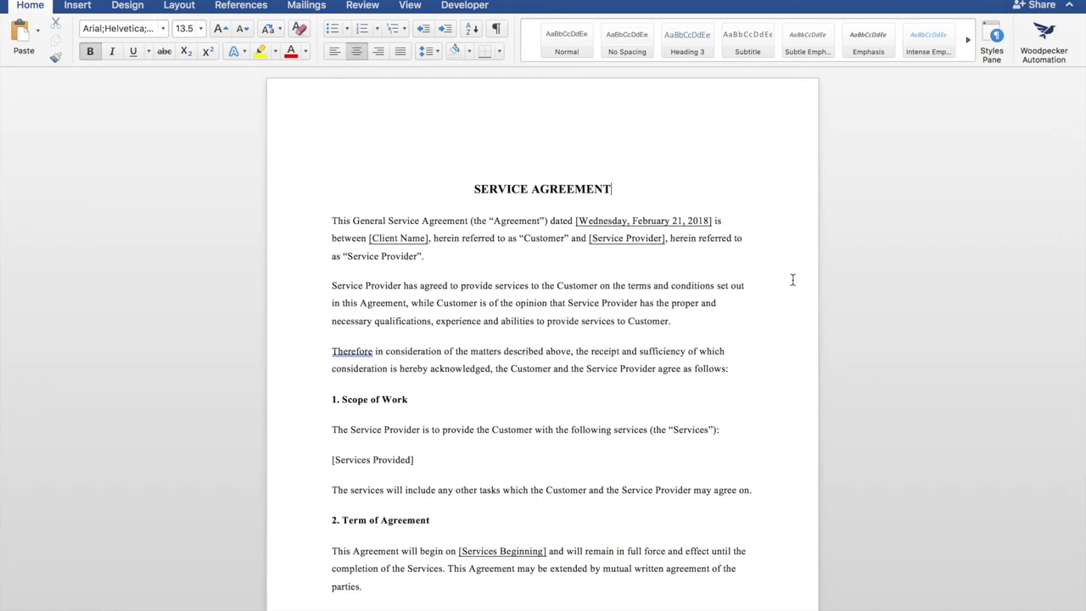
- Launch the Woodpecker Automation pane and move past its welcome page to field creation
click(773, 179)
click(1046, 36)
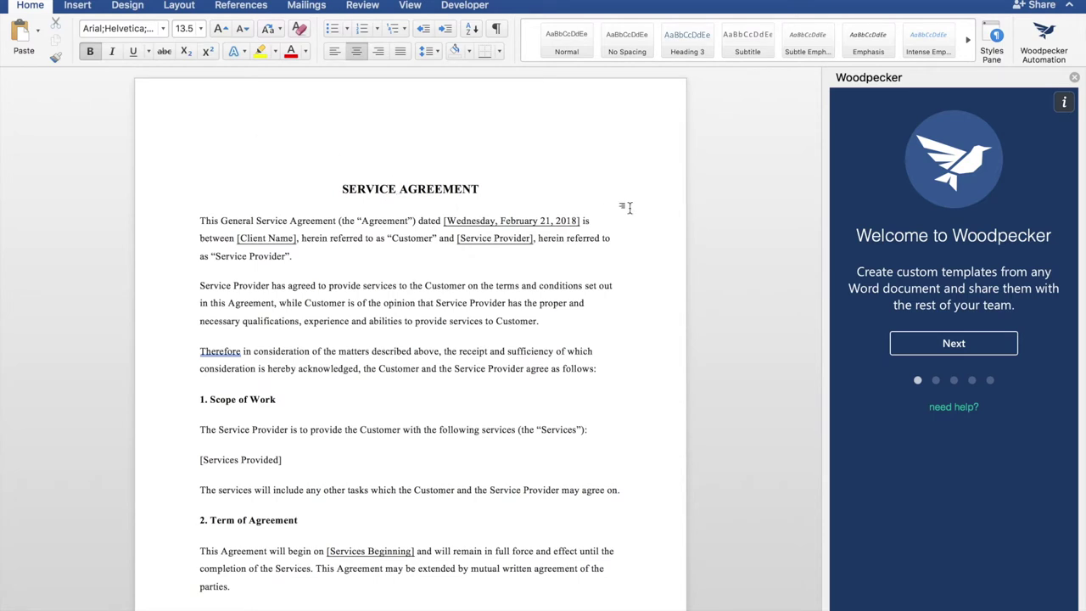
click(932, 351)
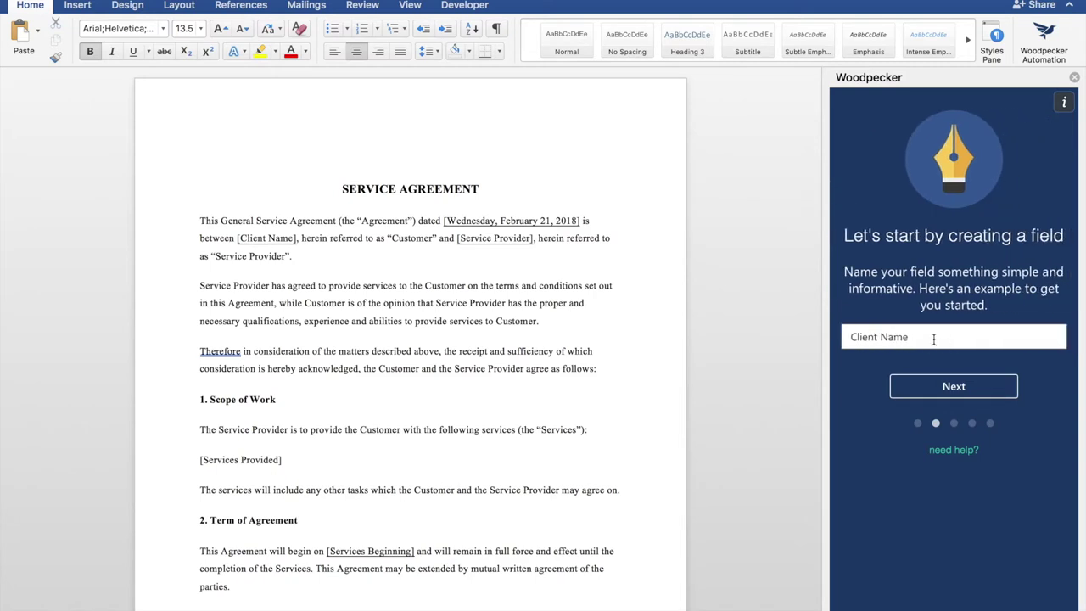
- Accept 'Client Name' as the field name and insert it over the [Client Name] placeholder
triple_click(860, 337)
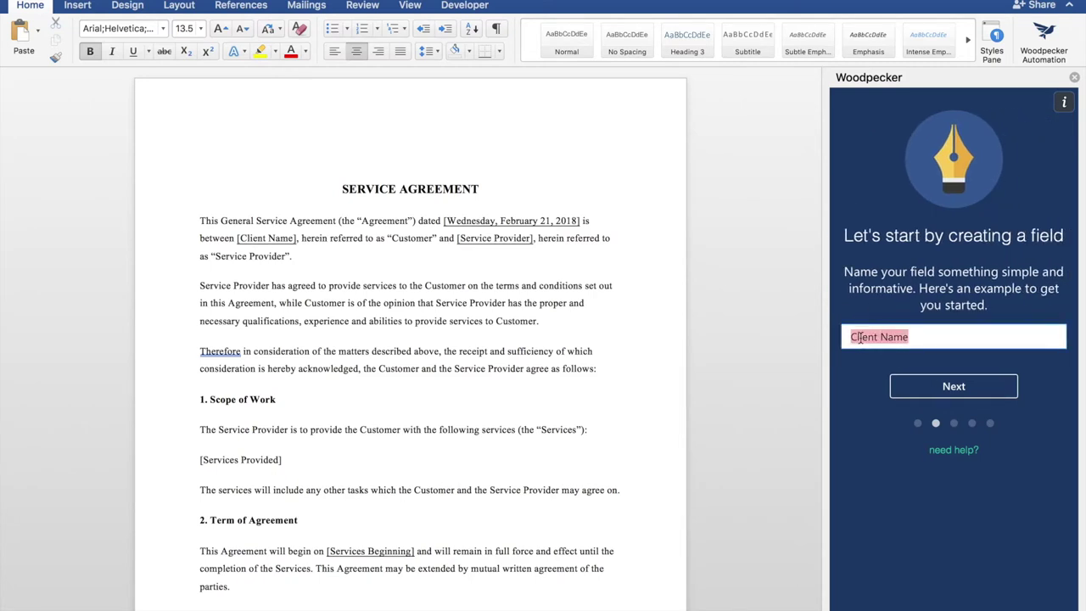
click(938, 387)
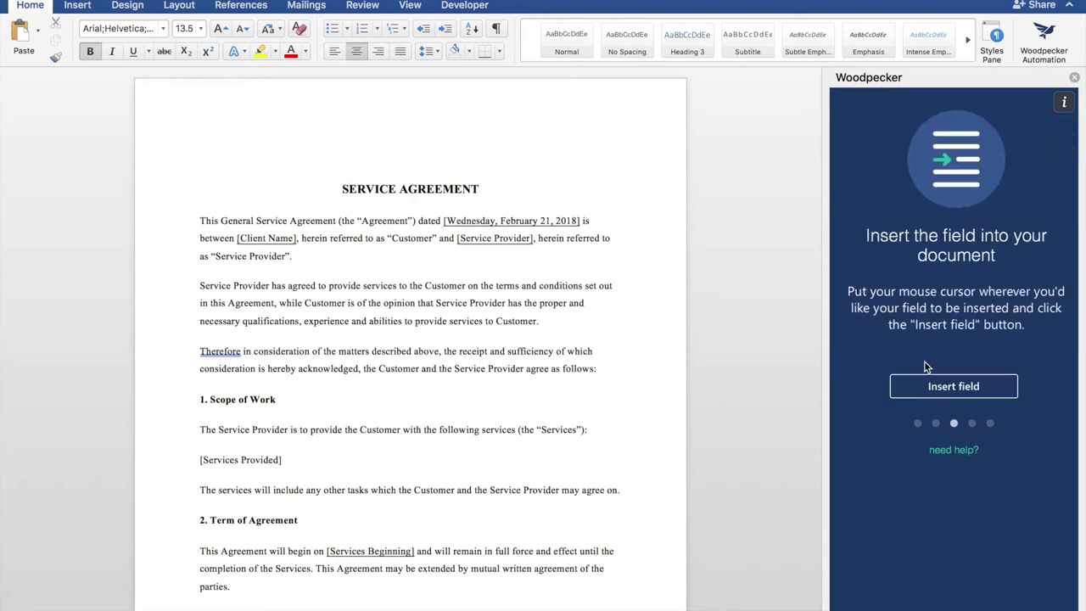
click(580, 221)
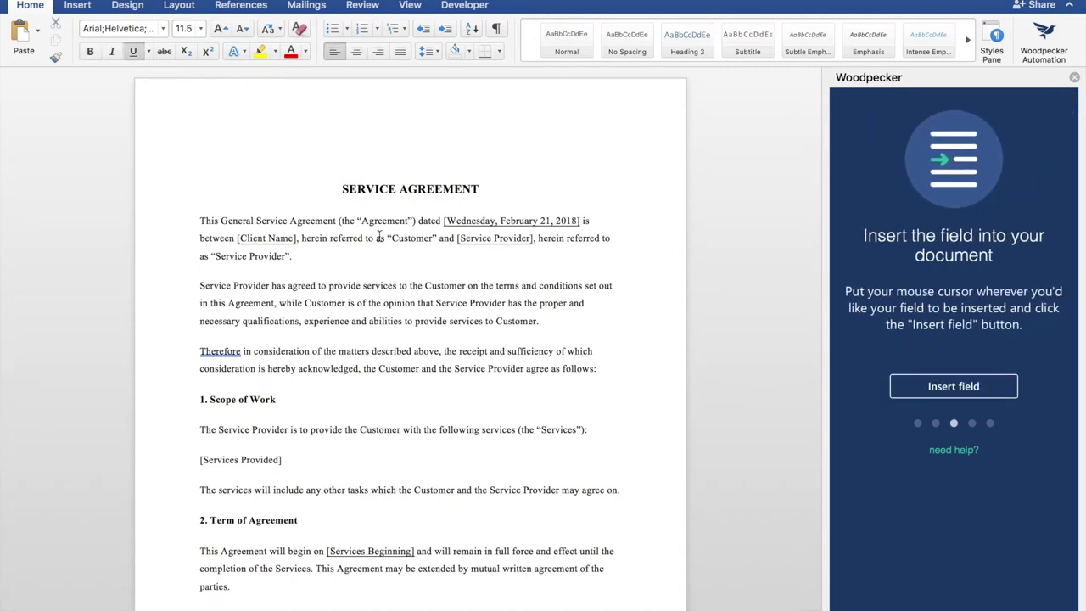
drag(295, 240, 297, 238)
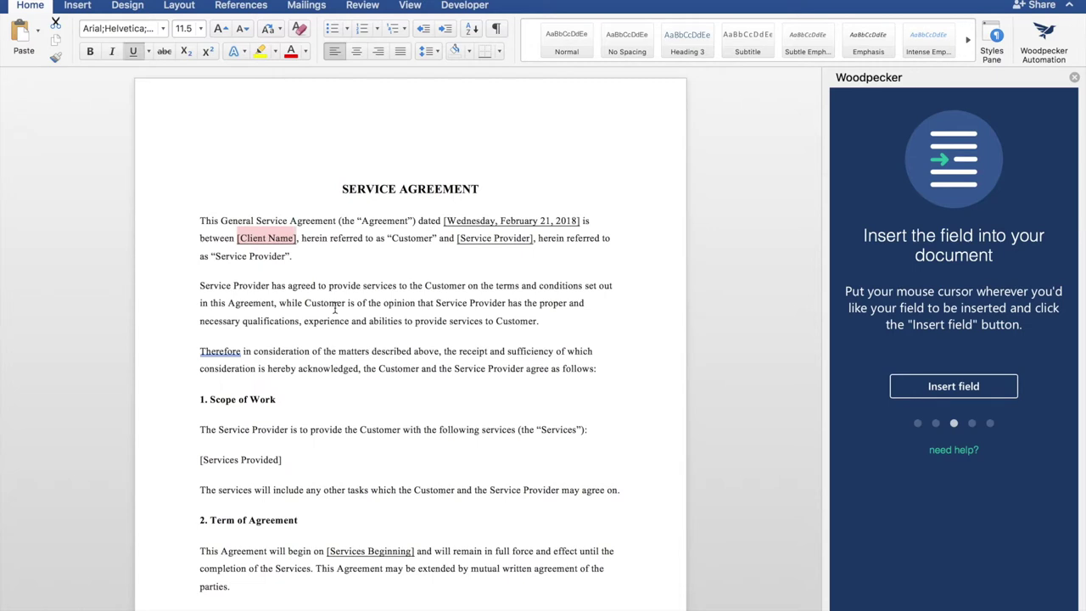
click(995, 386)
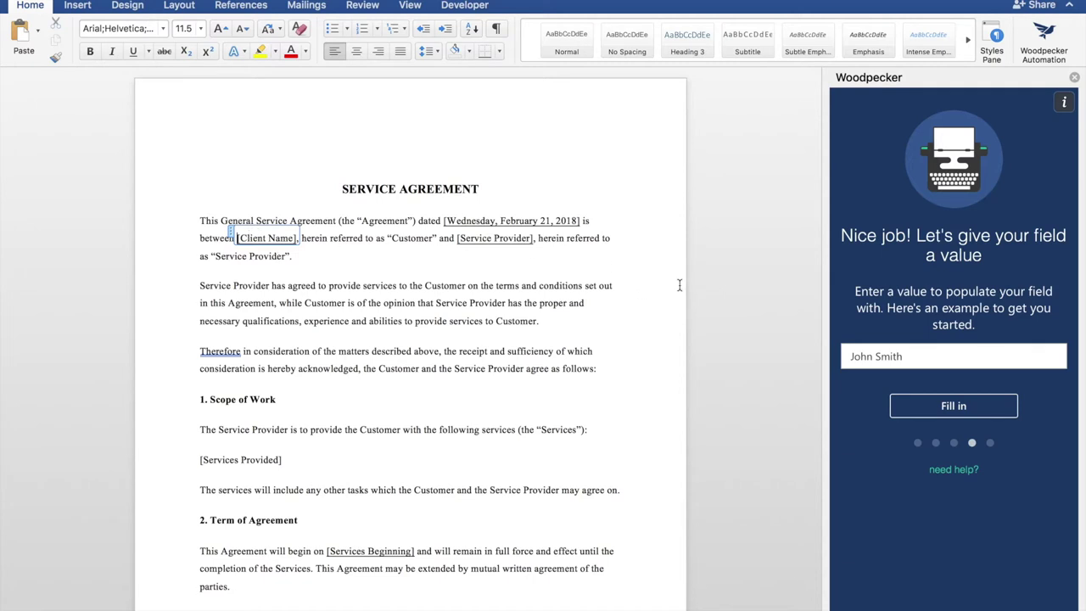
- Fill Client Name with the example client's name, then sign up with a work email and company website
triple_click(905, 357)
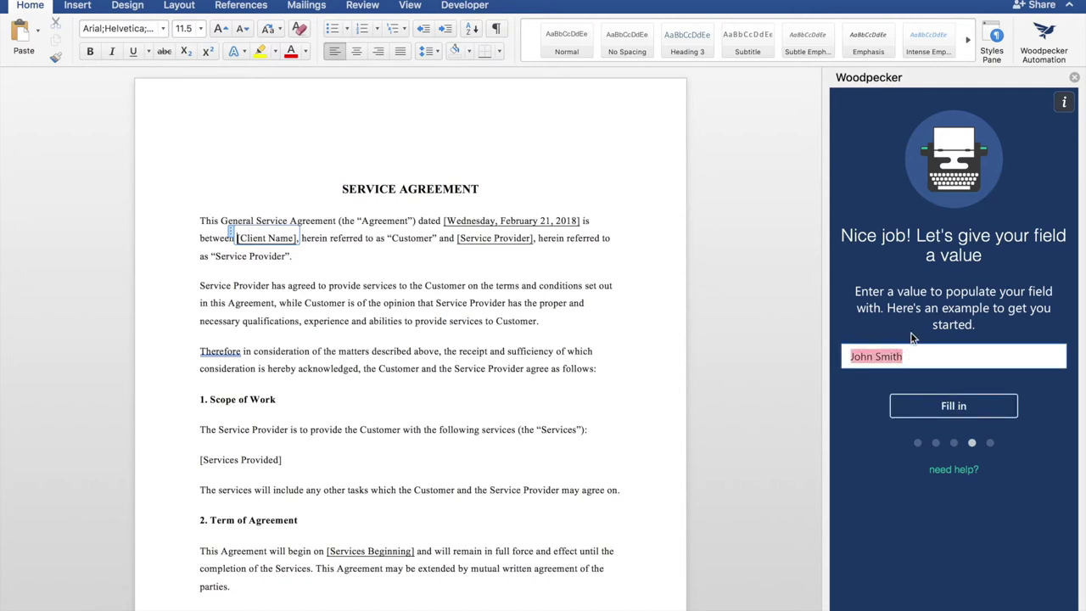
click(927, 407)
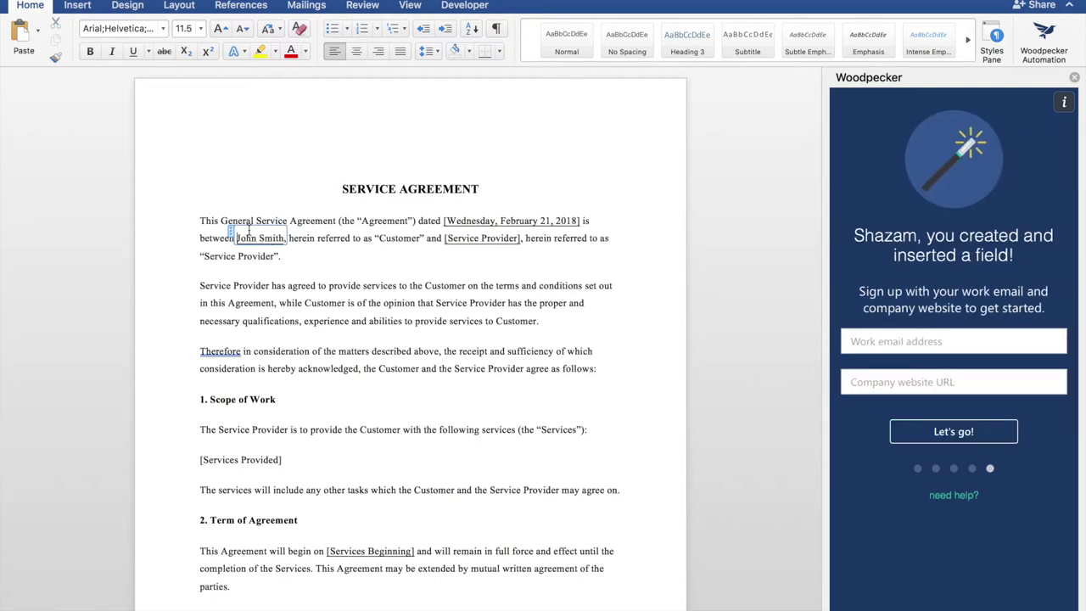
click(914, 348)
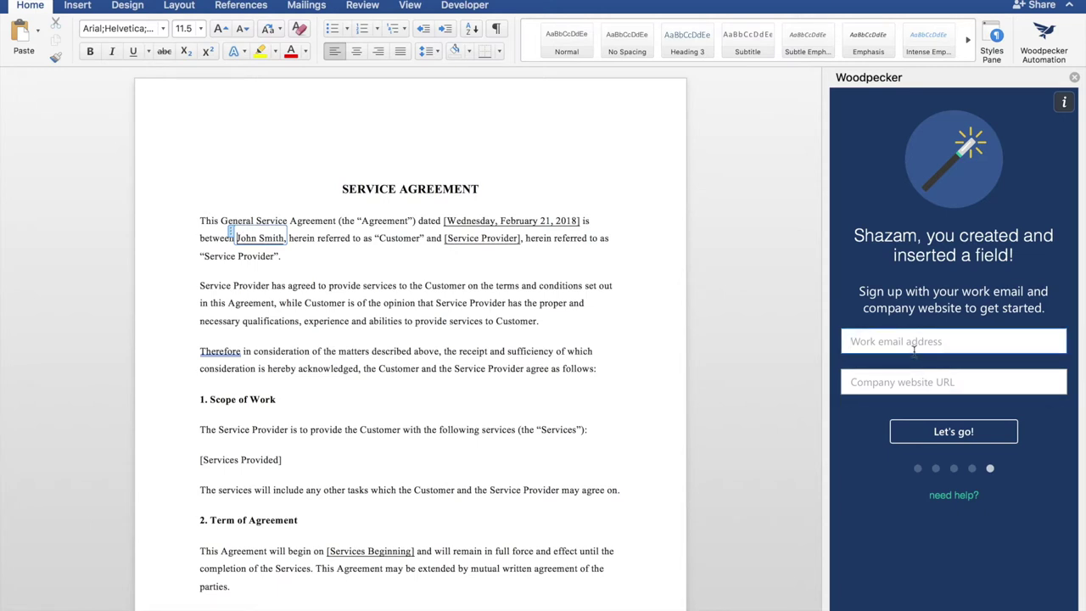
text(a@example.com)
key(Tab)
text(example.com)
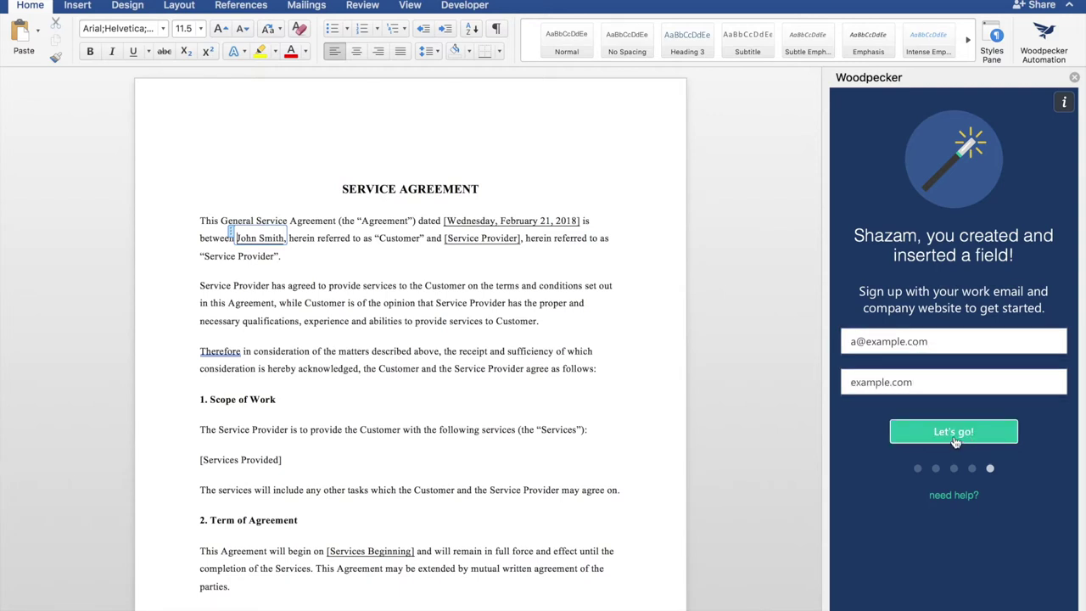
click(954, 432)
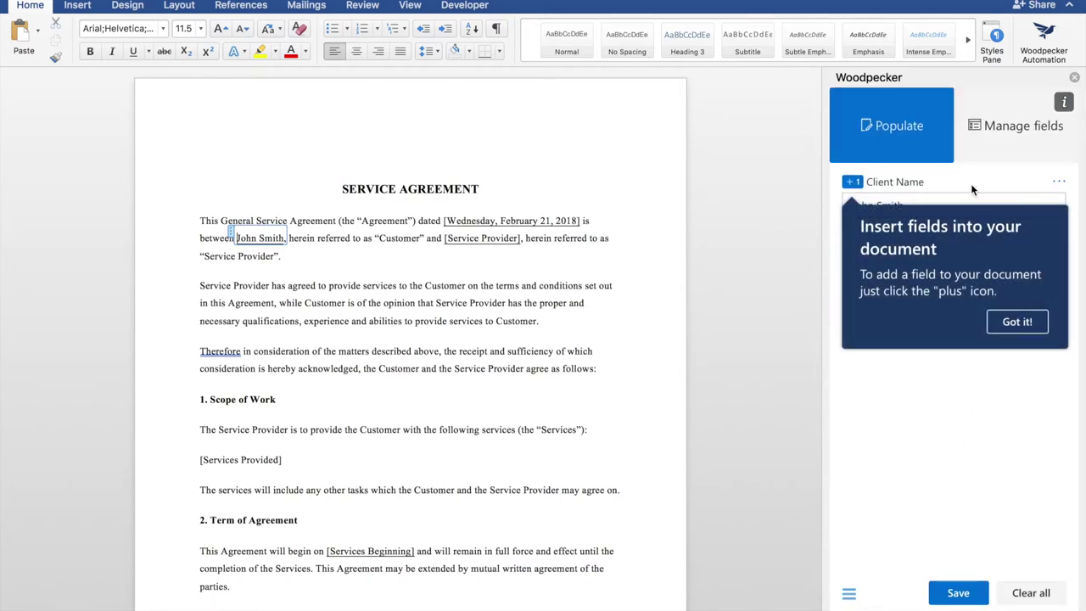
- Dismiss the four Woodpecker tips and show the Manage fields list with Client Name
click(1014, 323)
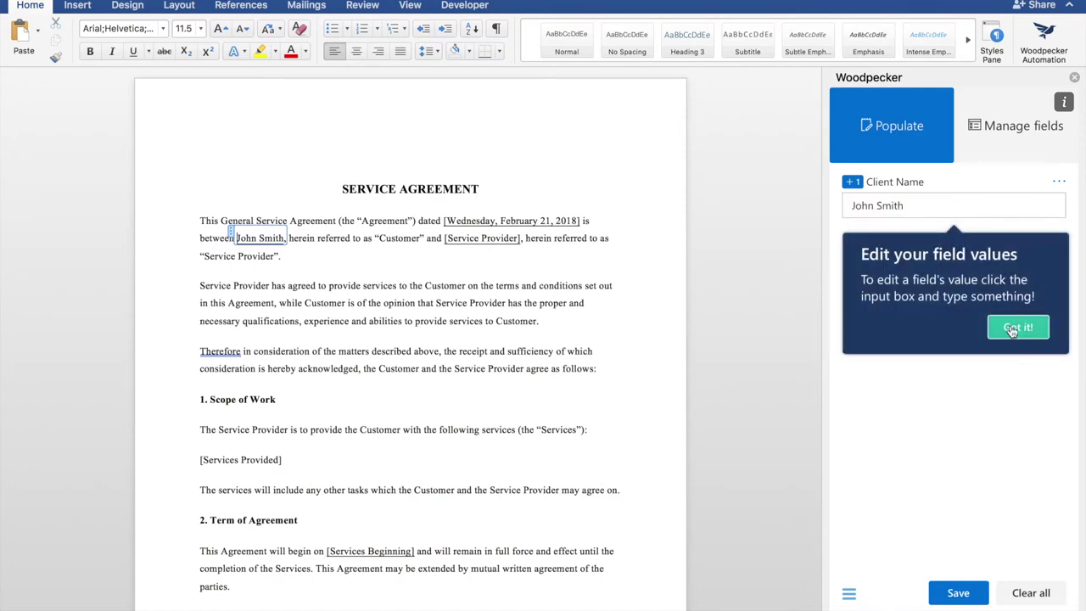
click(1012, 330)
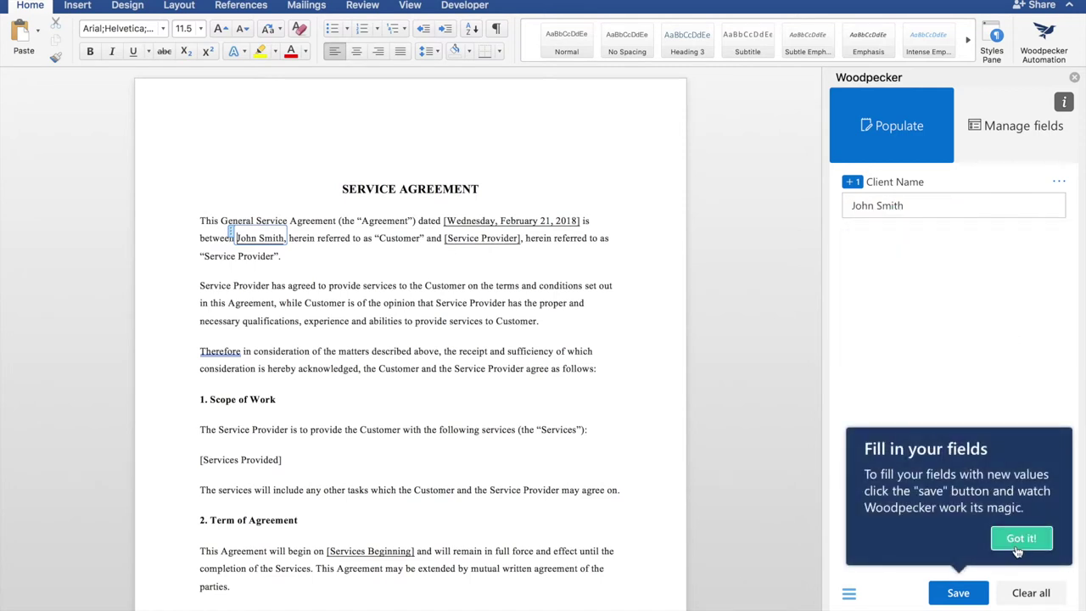
click(1021, 539)
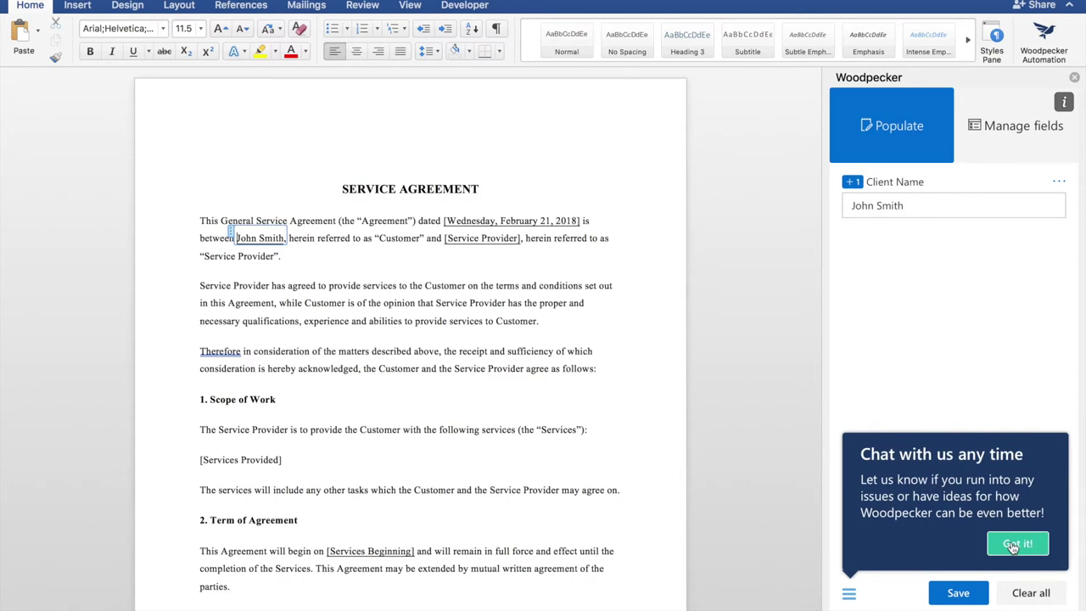
click(1016, 543)
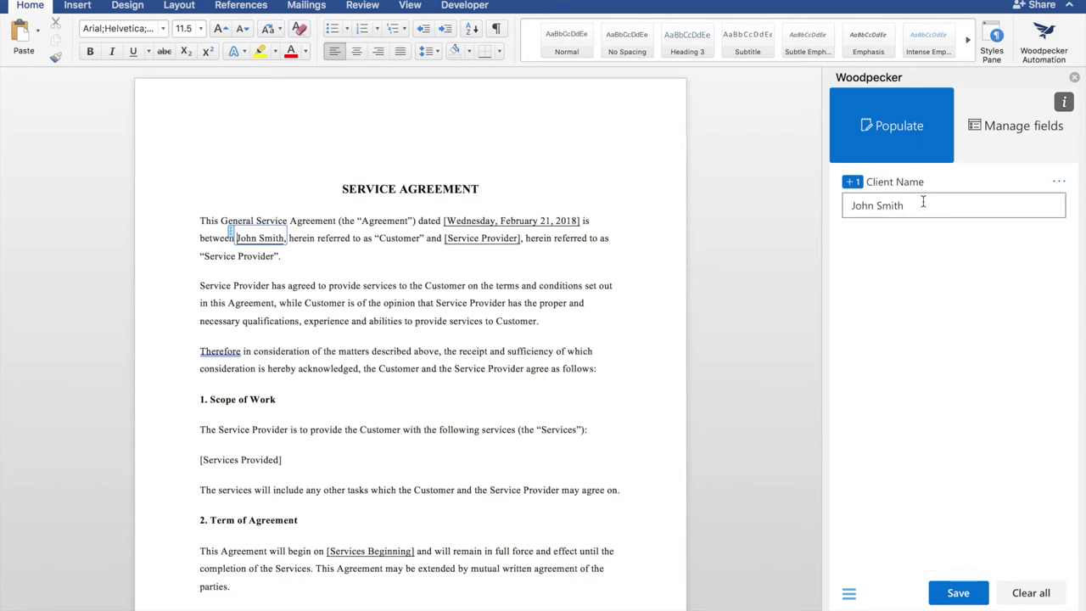
click(990, 138)
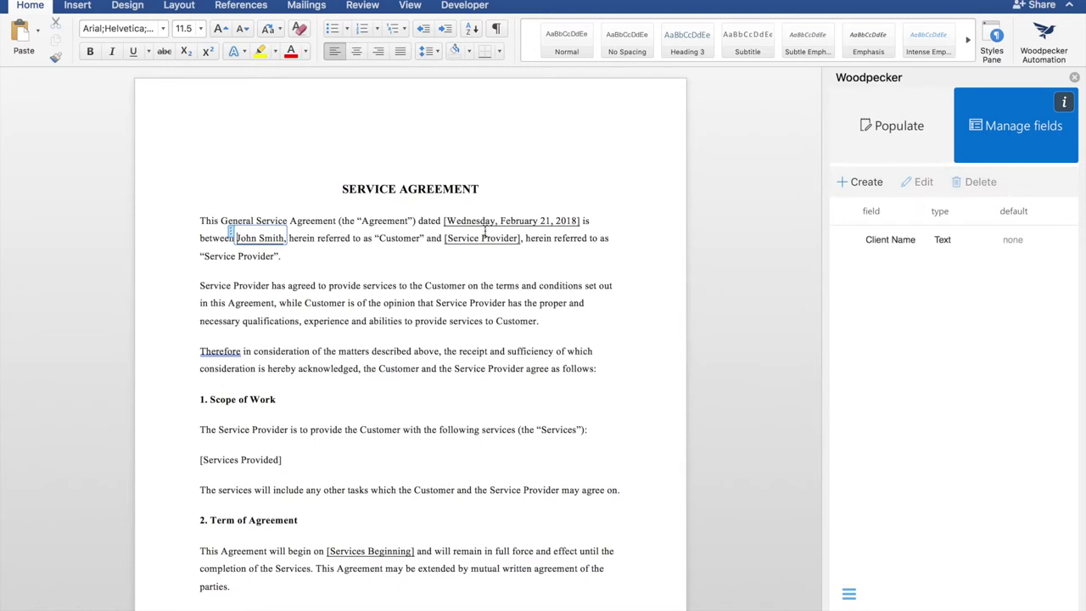
- Create a Date field 'Today's Date' formatted Wednesday, February 21, 2018, defaulting to Today
click(862, 181)
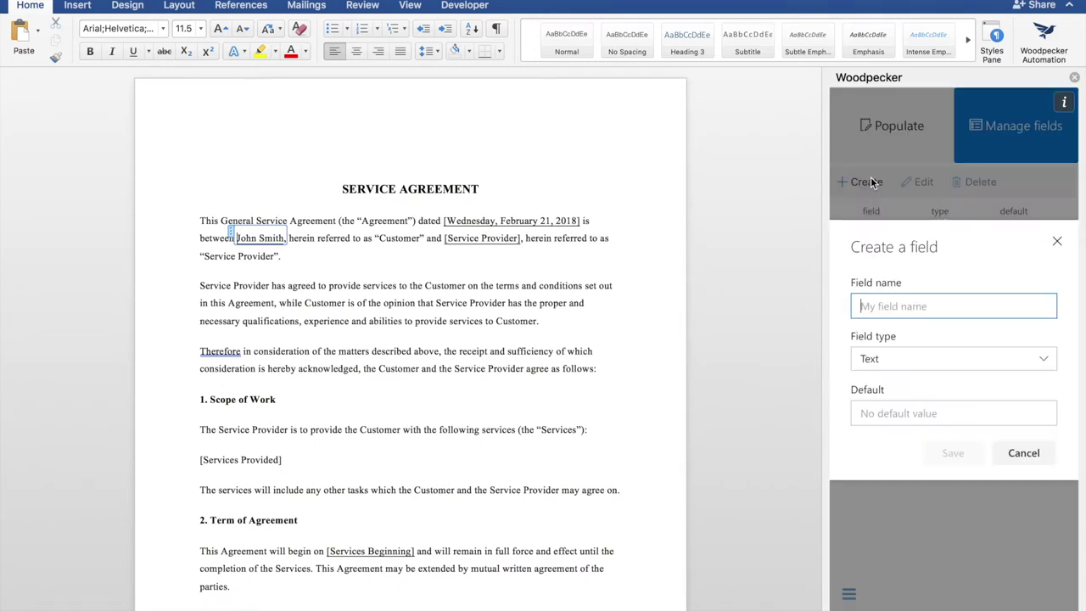
text(T)
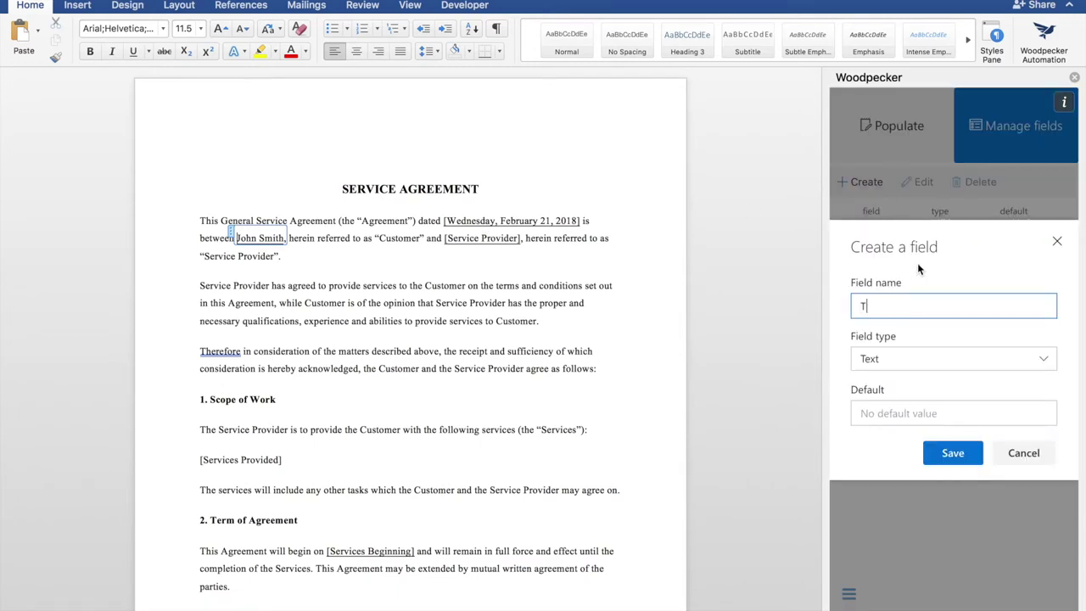
text(oday)
key(BackSpace)
text(ay's Date)
click(914, 359)
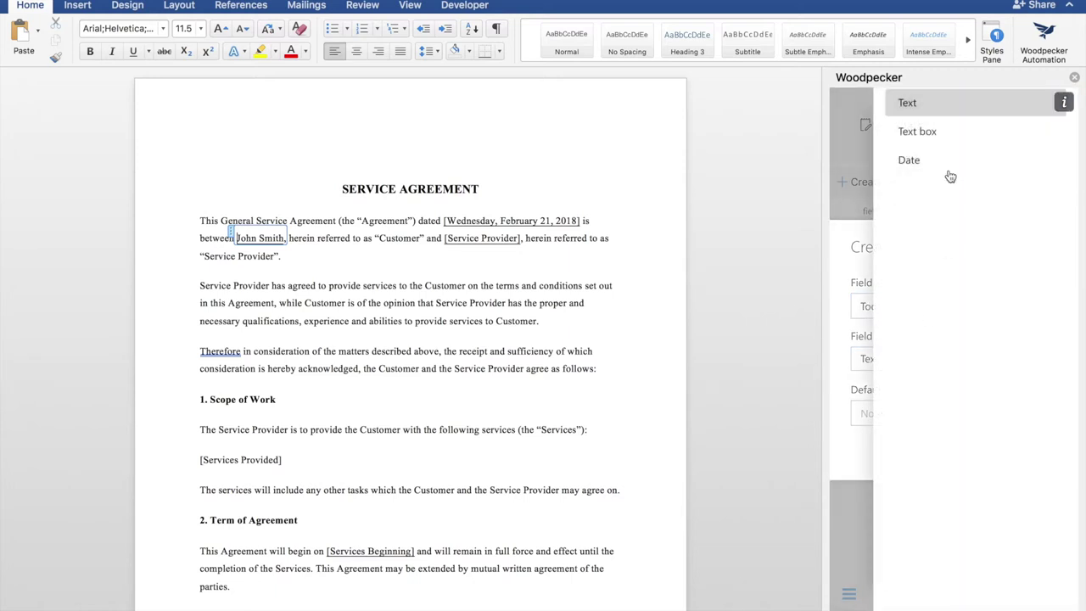
click(926, 167)
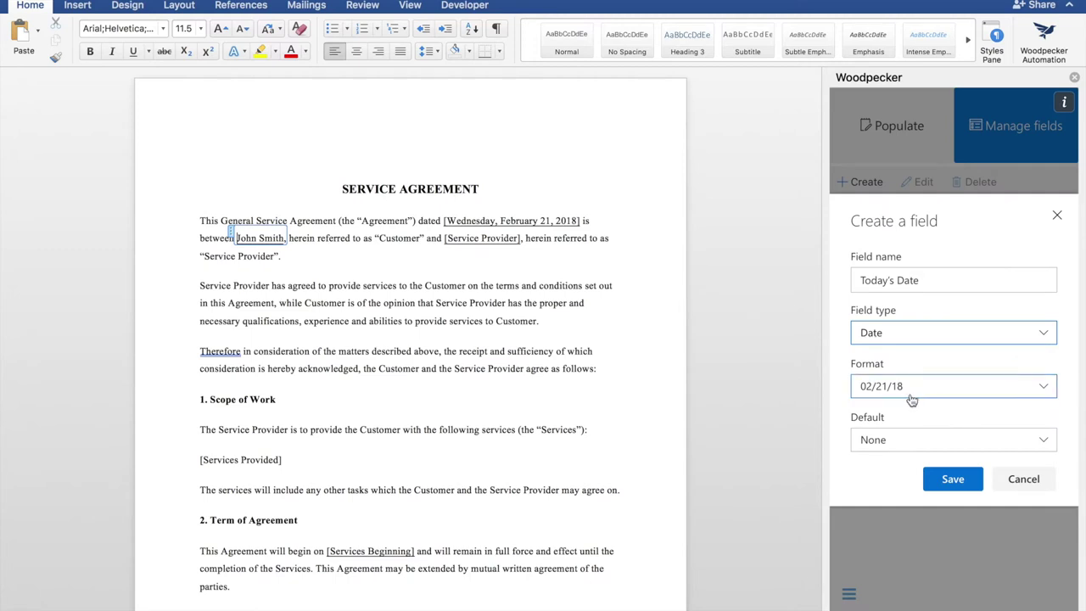
click(907, 394)
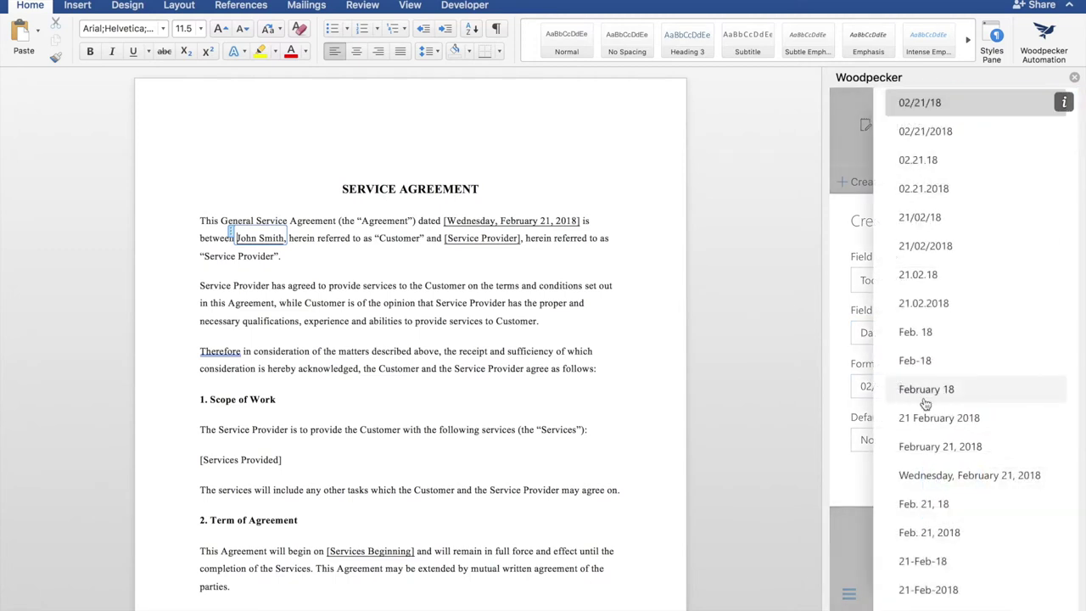
click(938, 476)
click(917, 452)
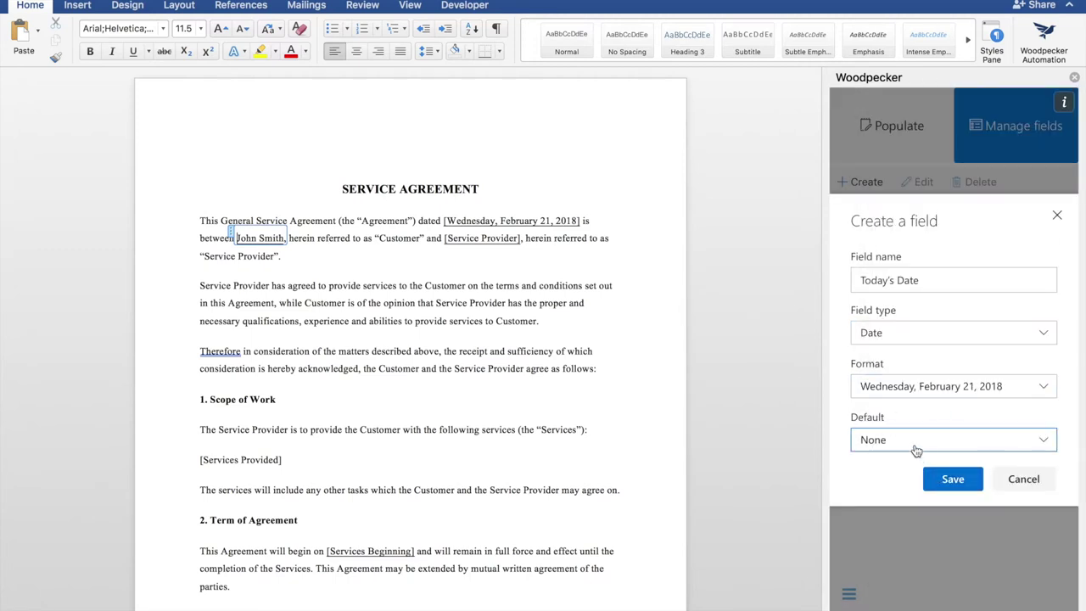
click(941, 141)
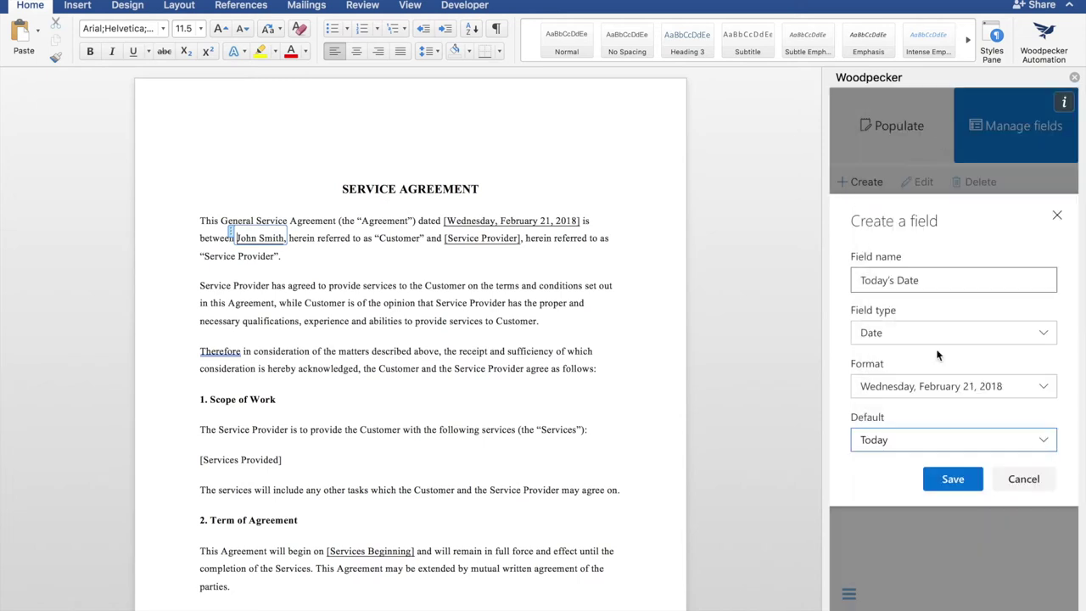
click(953, 479)
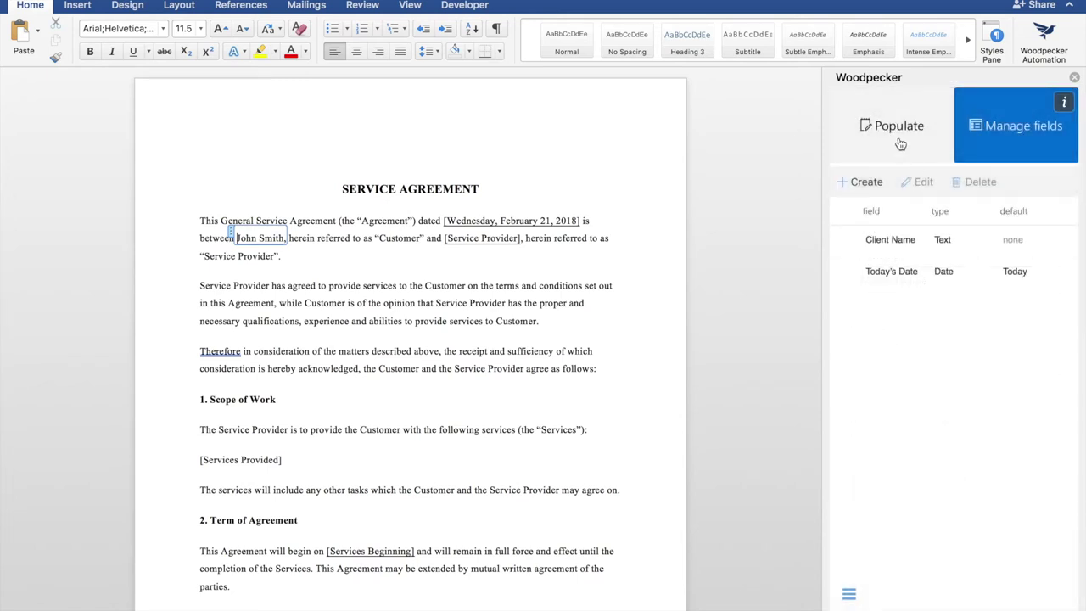
- Insert Today's Date over the bracketed [Wednesday, February 21, 2018] in the opening sentence
click(891, 133)
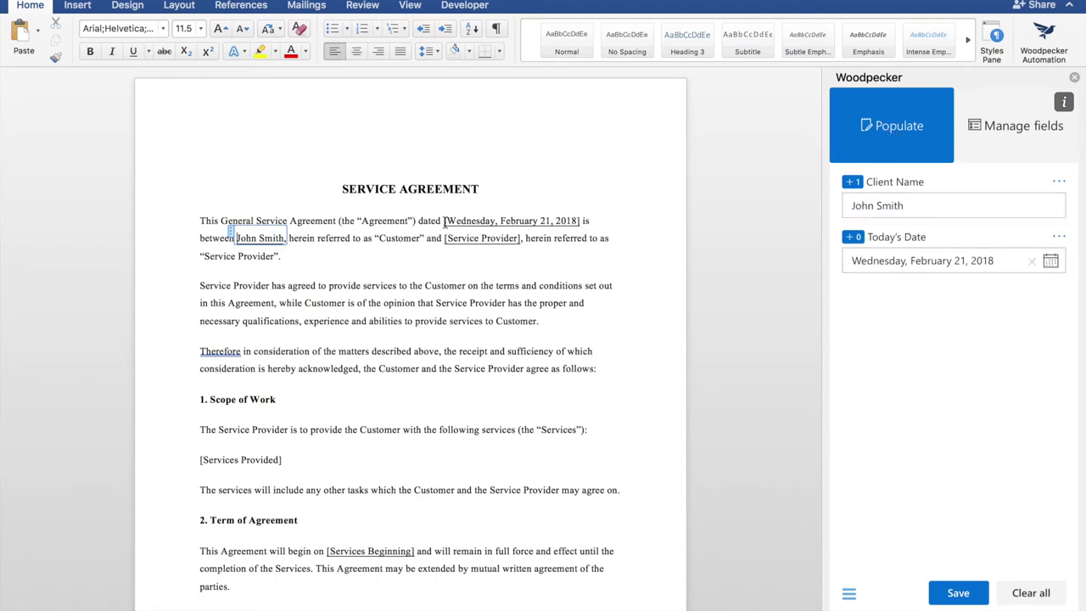
drag(443, 222, 581, 224)
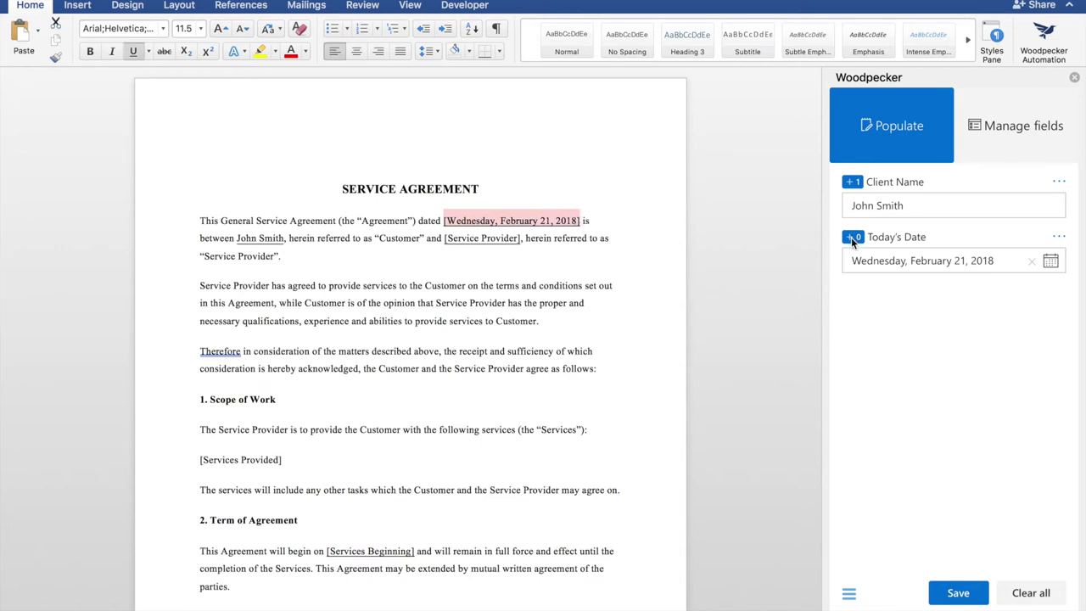
click(853, 241)
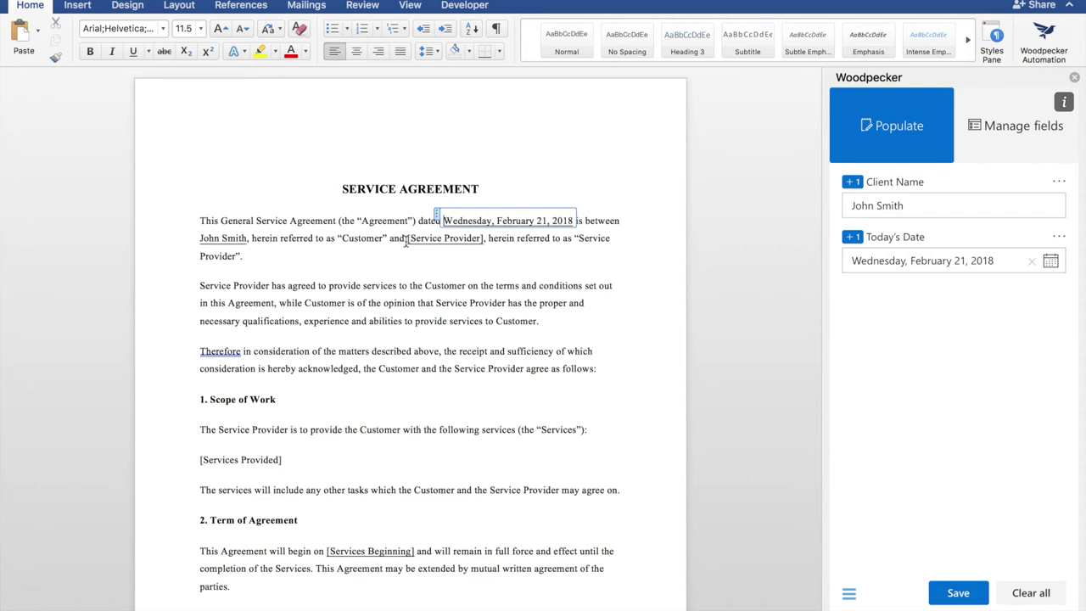
- Create and save a Text-type field named 'Service Provider' in Manage fields
click(1009, 142)
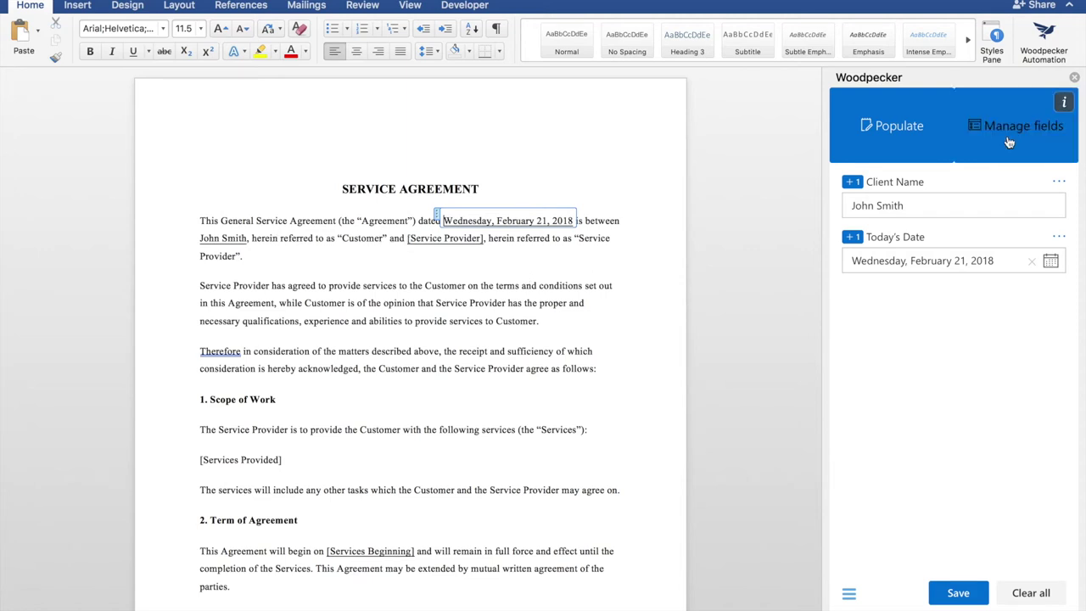
click(868, 182)
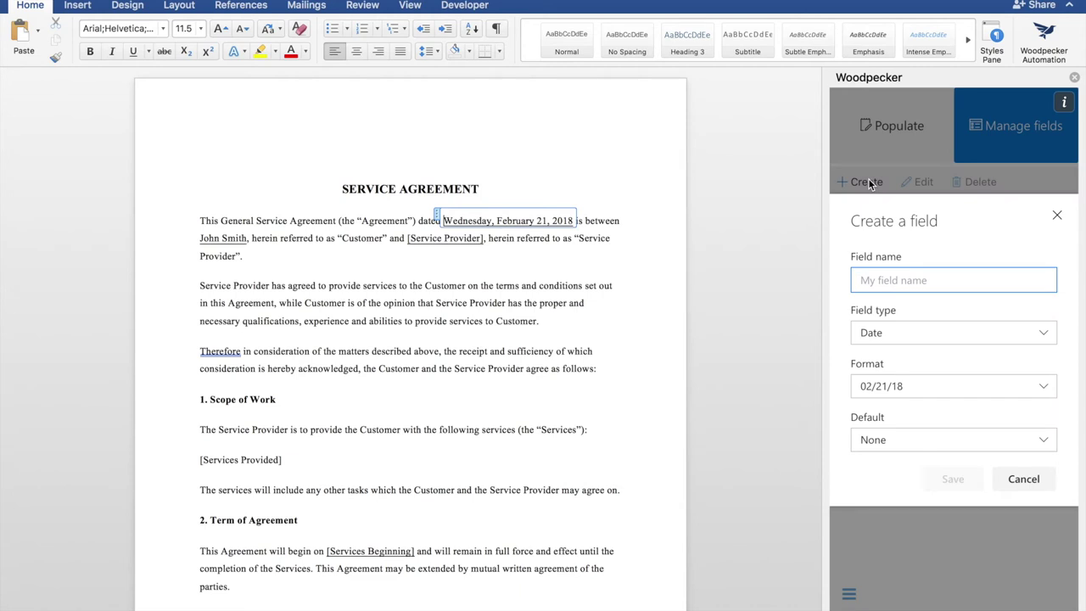
text(Service Provider)
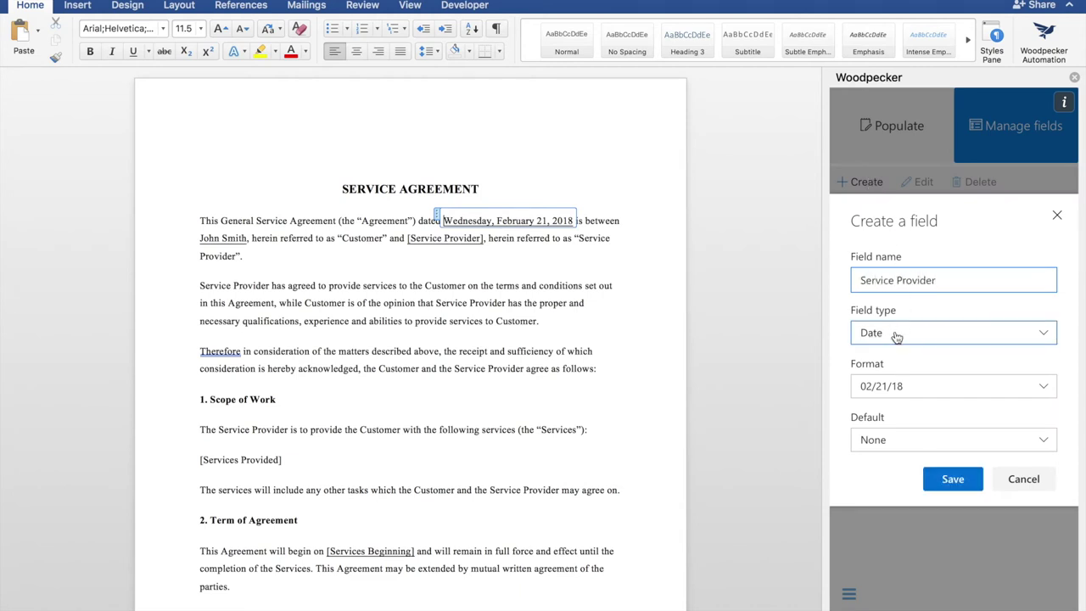
click(894, 334)
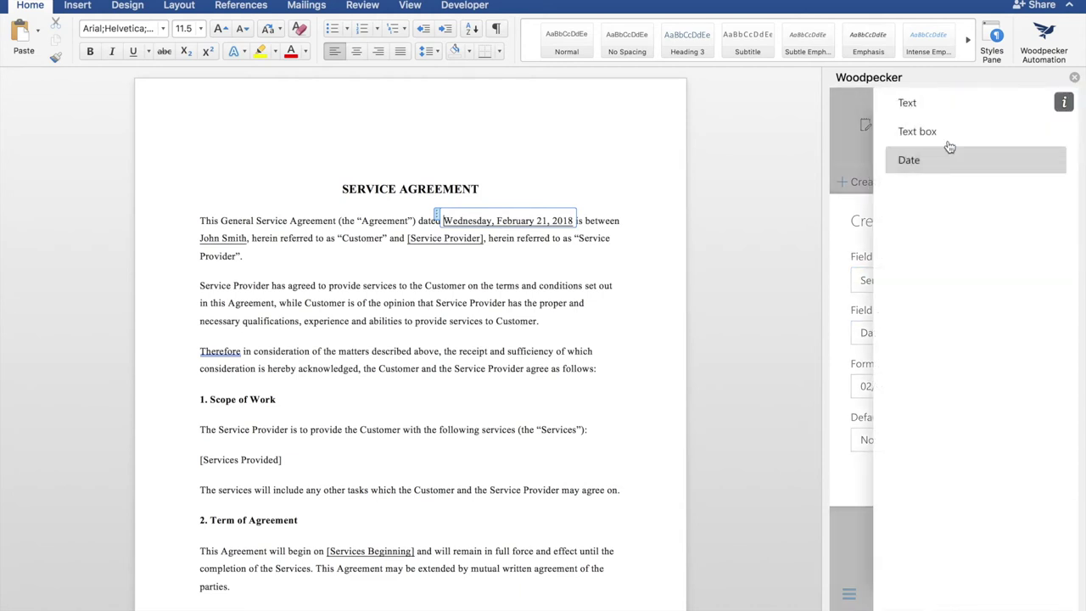
click(942, 104)
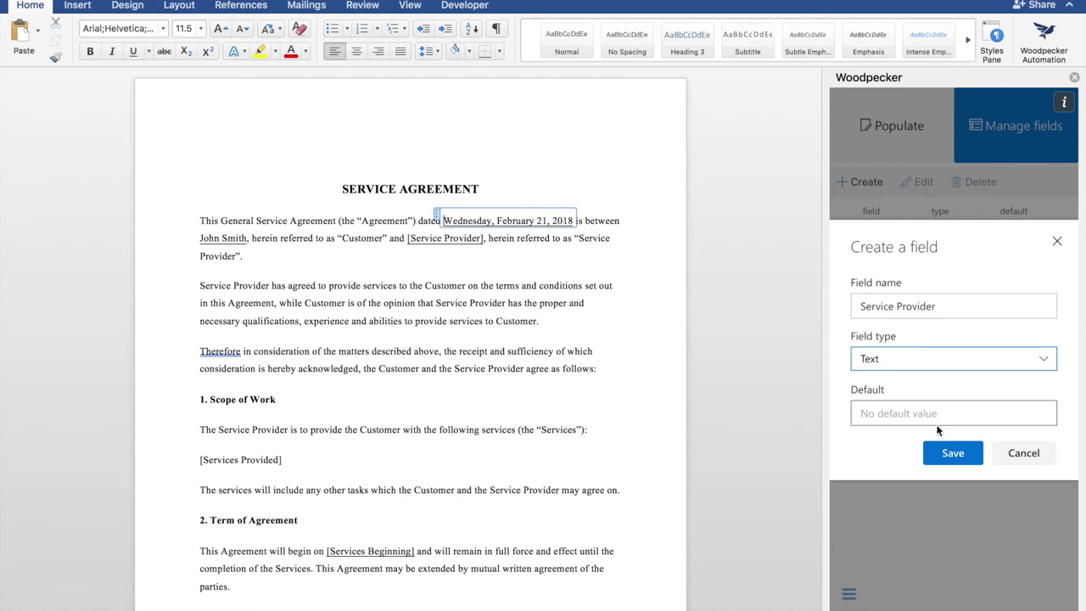
click(951, 453)
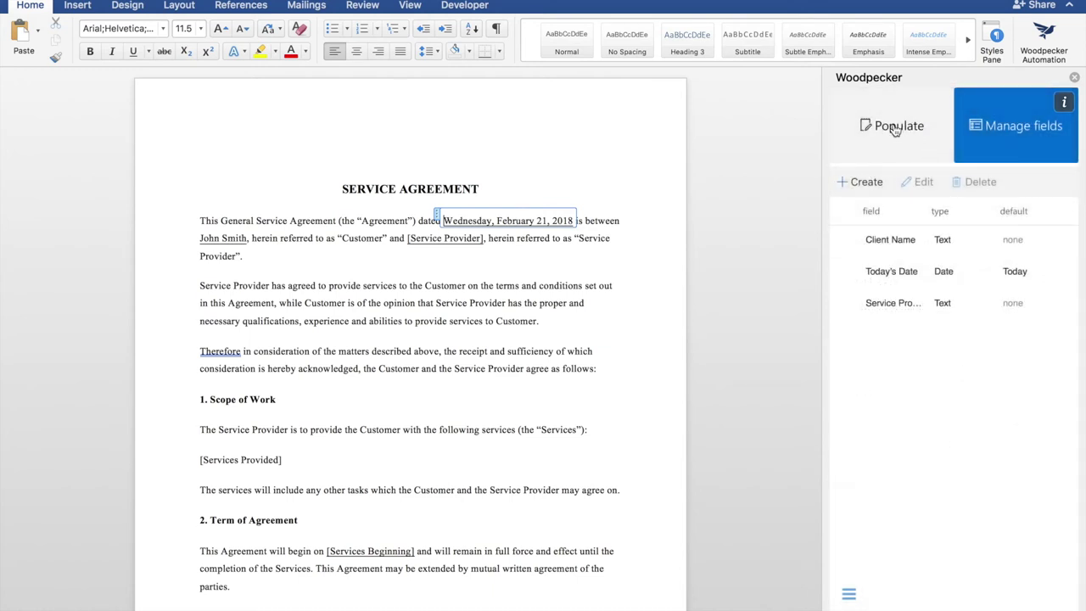
- Link the [Service Provider] placeholder in the first paragraph to the Service Provider field
click(895, 129)
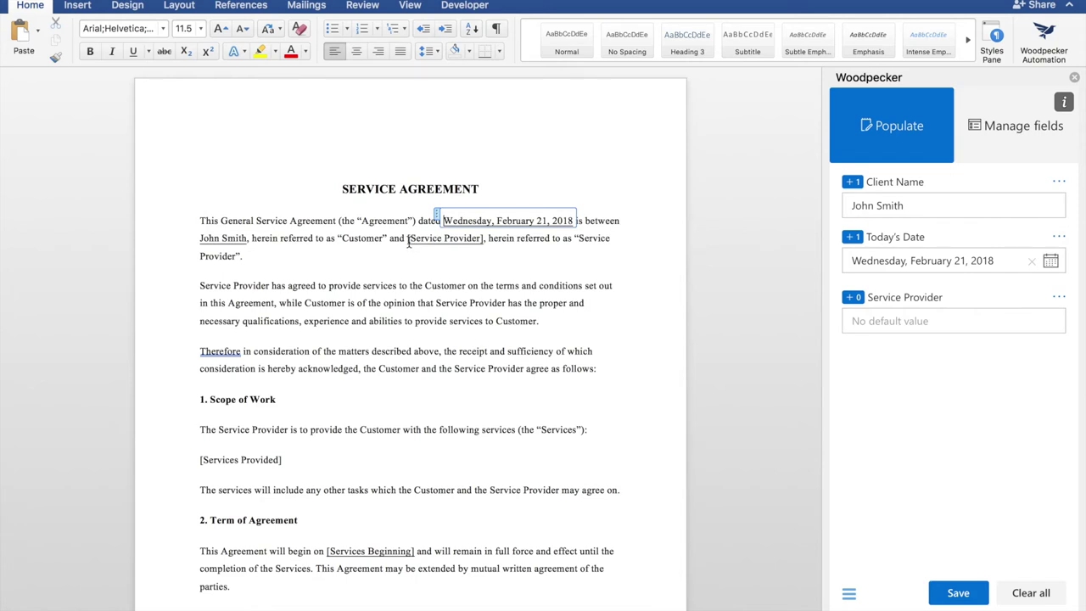
drag(409, 240, 483, 245)
key(super+u)
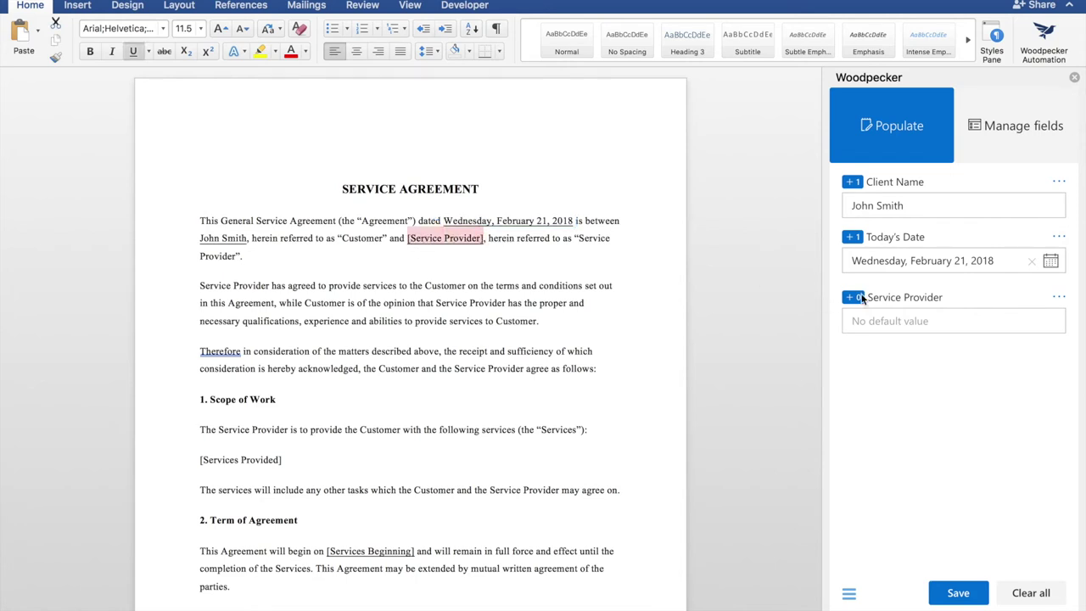
click(851, 298)
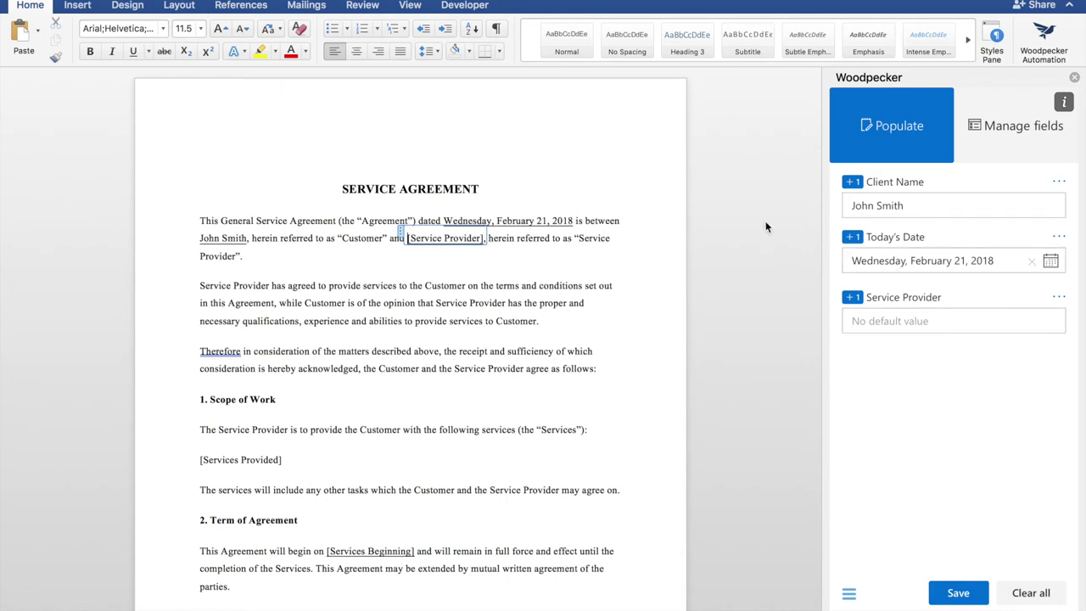
- Enter the new client's name, February 23, 2018, and Professional Services, LLC, then save the values
triple_click(956, 207)
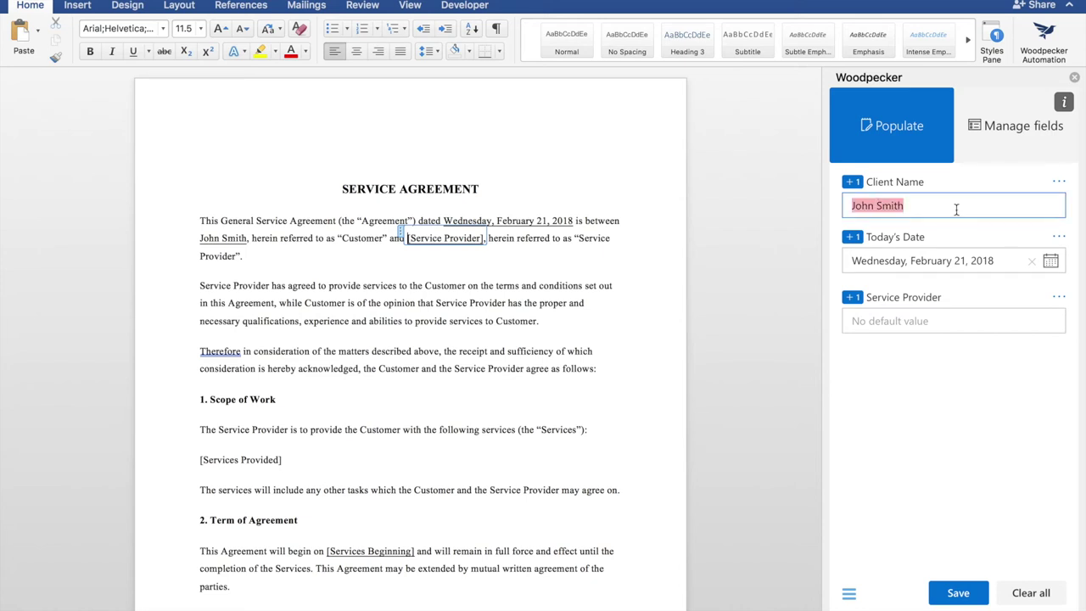
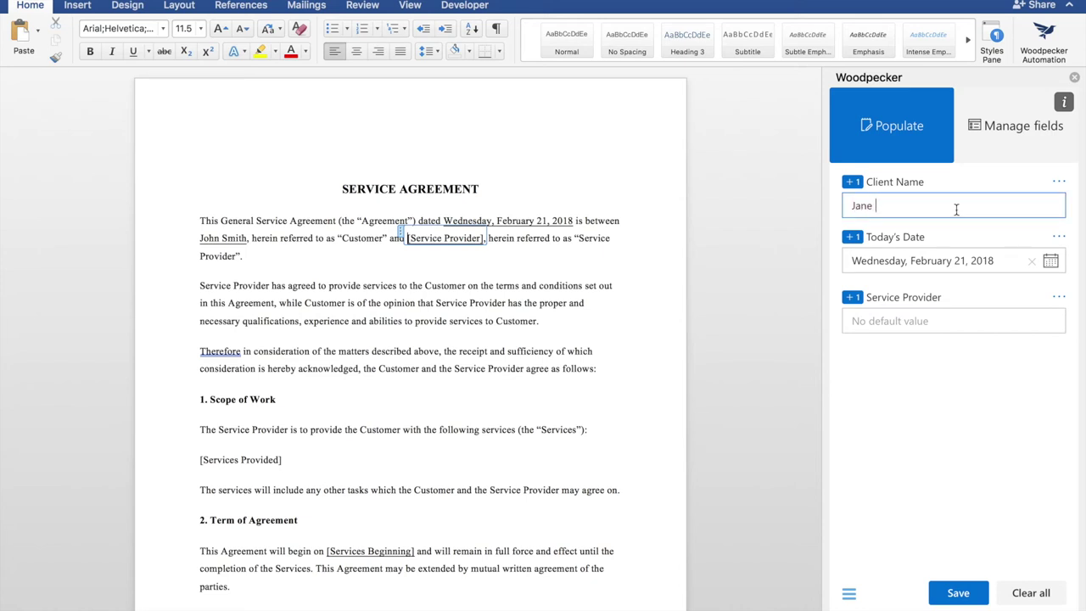
click(942, 263)
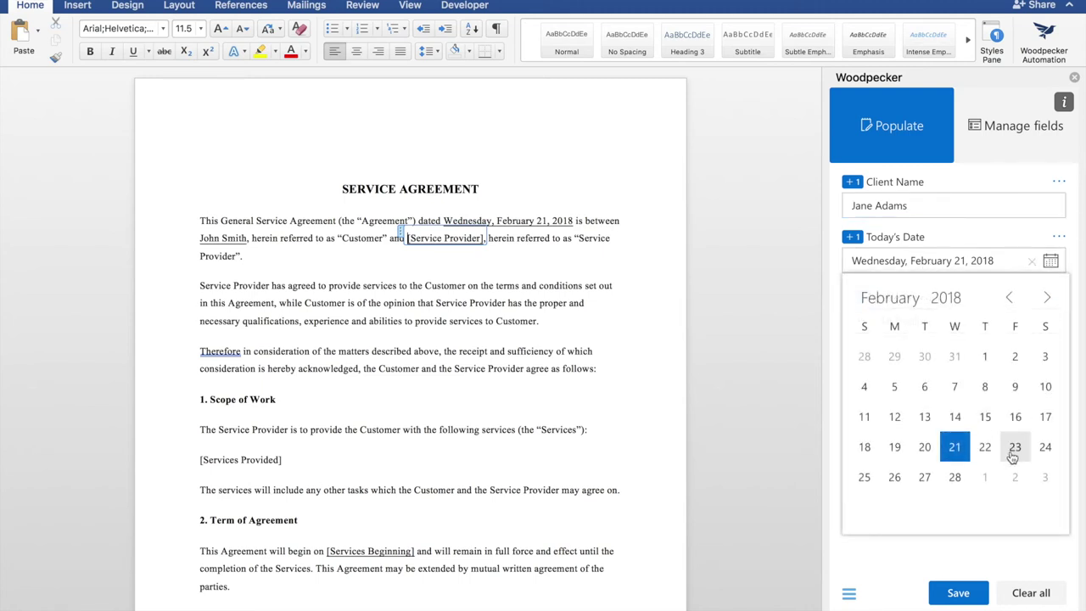
click(1015, 450)
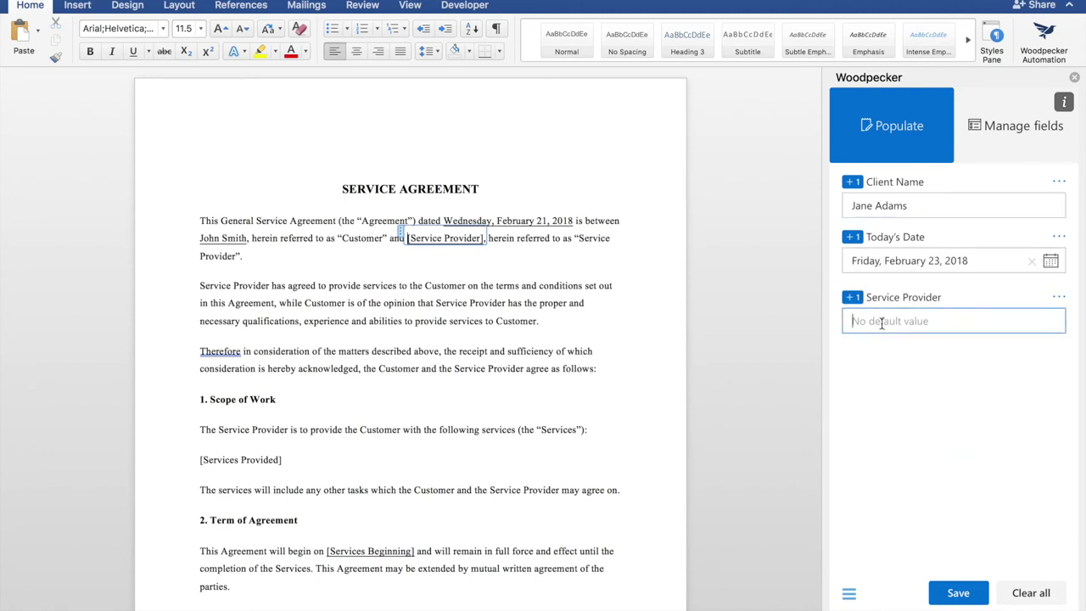
text(Professional Services, LLC)
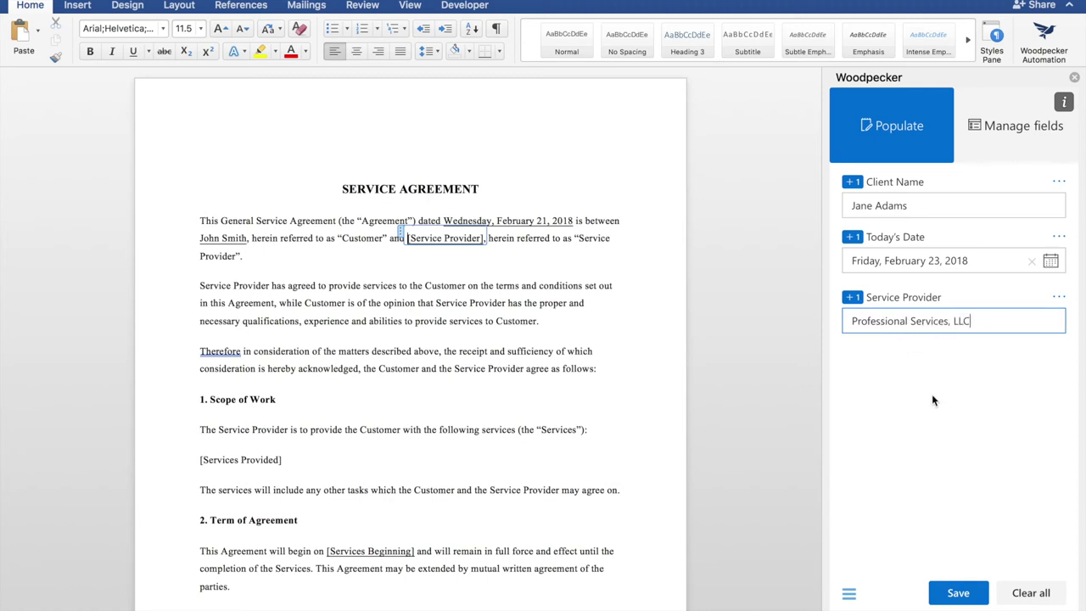
click(955, 597)
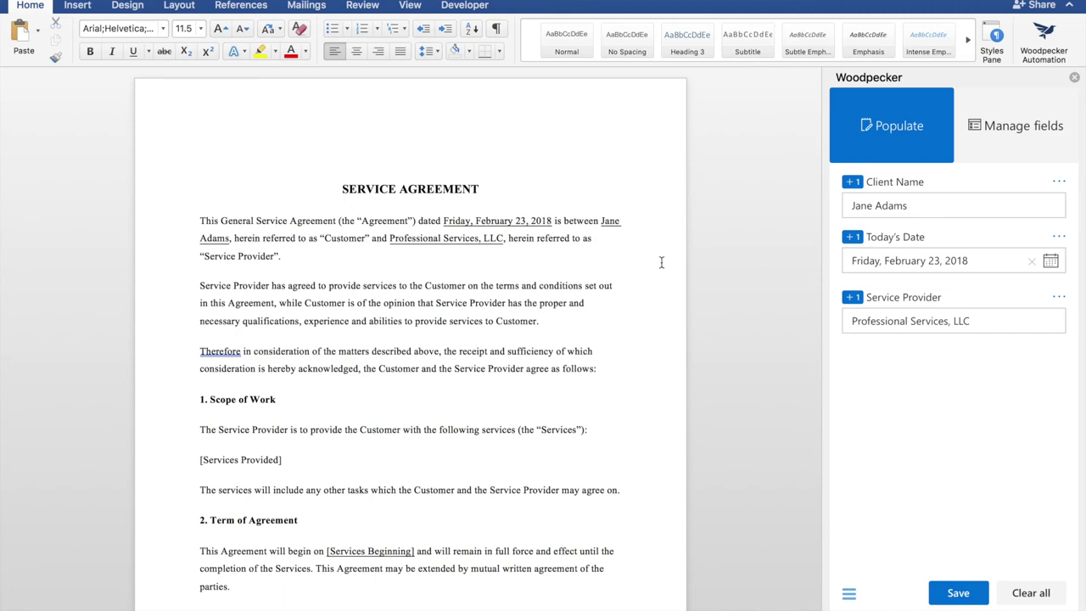
- Link the date after IN WITNESS WHEREOF in the signature section to Today's Date
scroll(471, 331, down, 15)
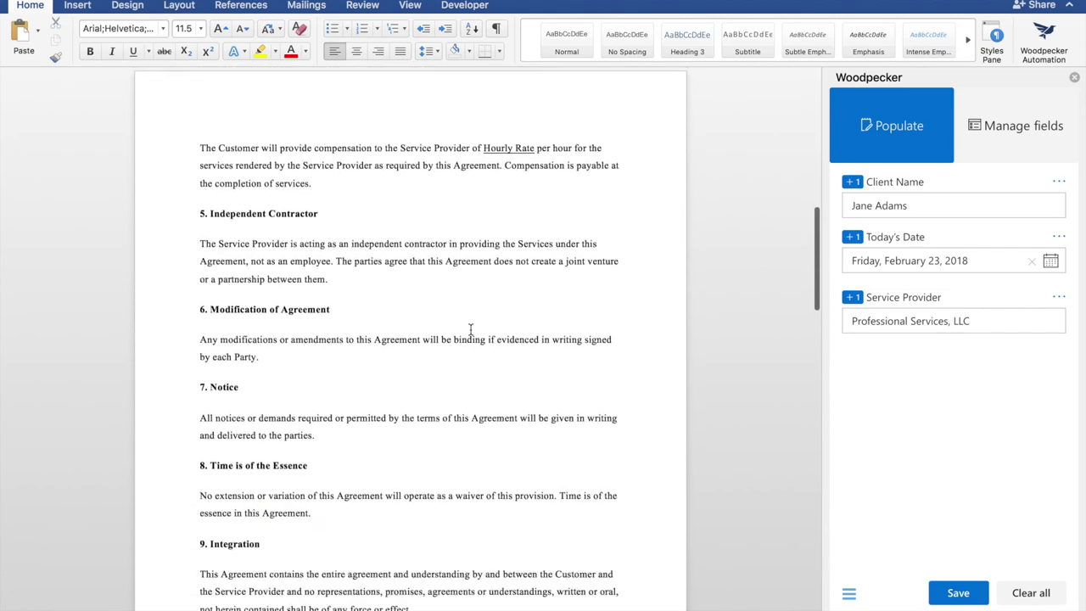
scroll(471, 331, down, 10)
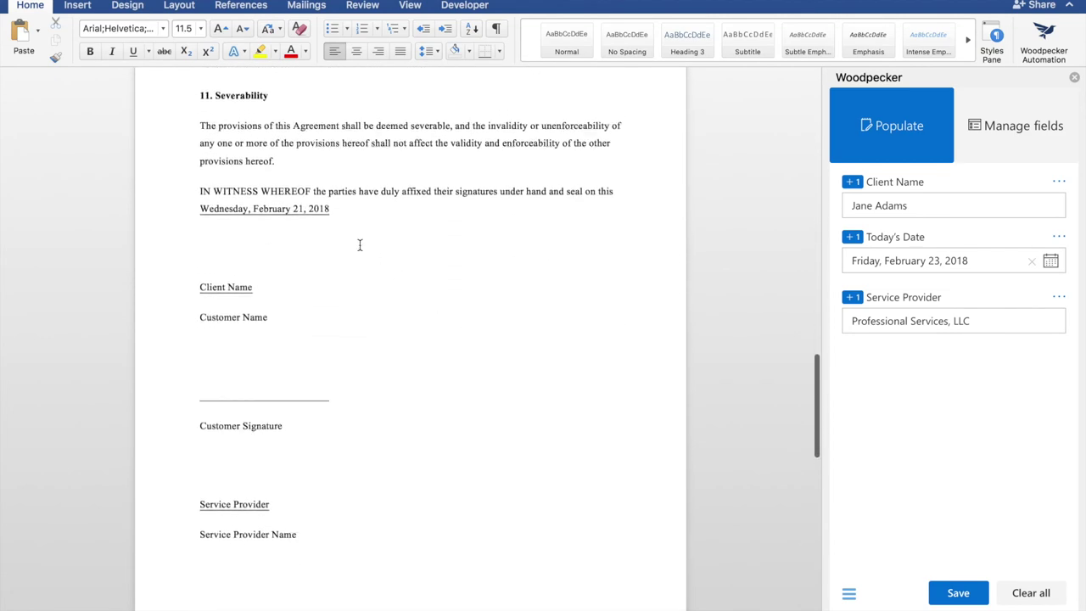
scroll(360, 244, up, 1)
drag(330, 252, 229, 255)
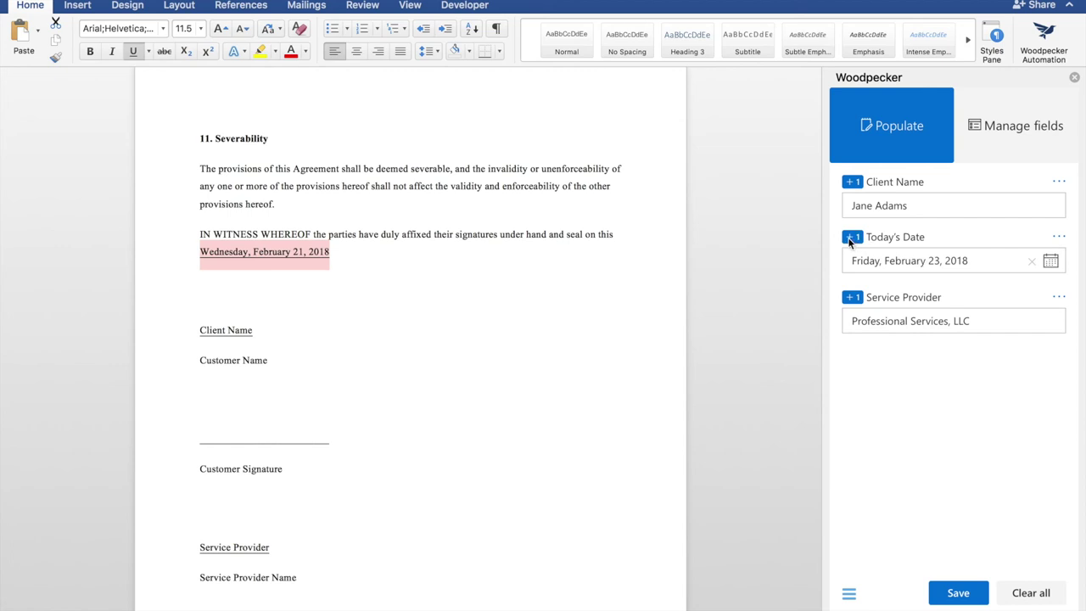
click(851, 238)
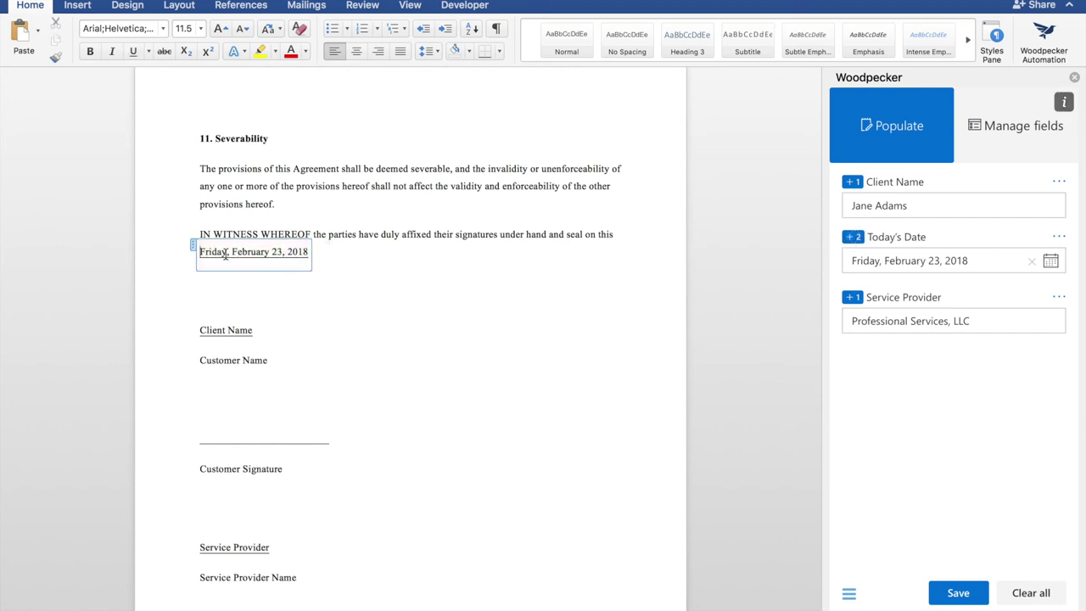
- Change Today's Date to Thursday, February 01, 2018 and save it throughout
click(972, 257)
click(985, 356)
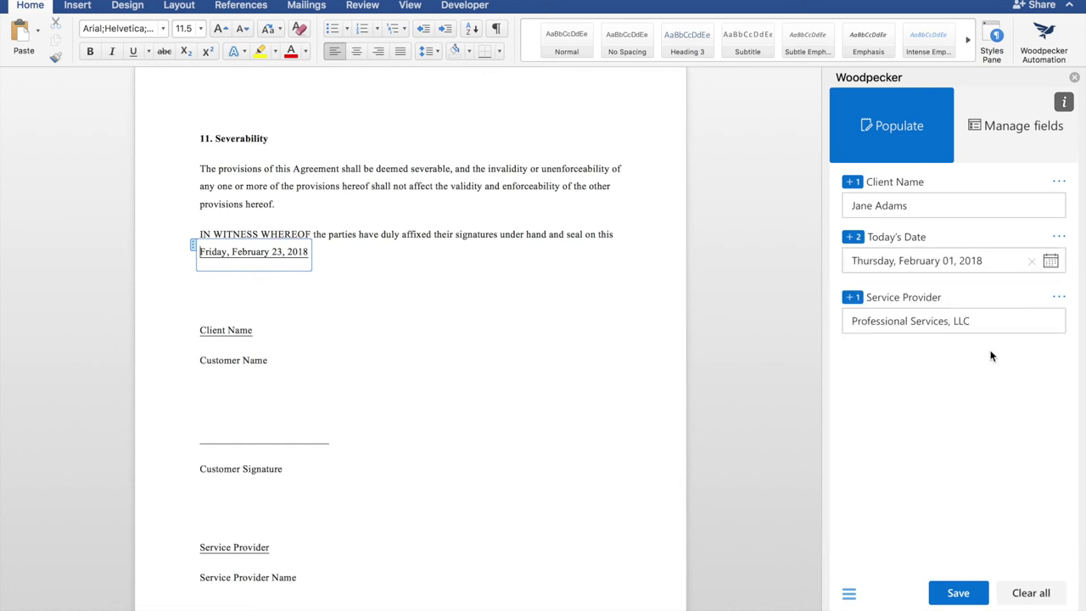
click(940, 596)
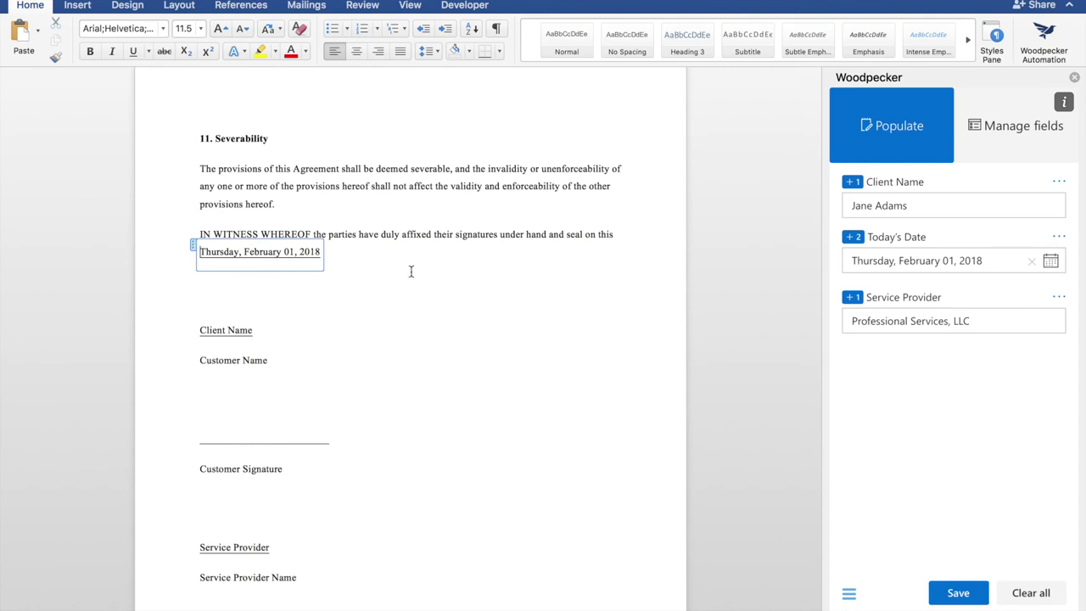
scroll(411, 271, up, 20)
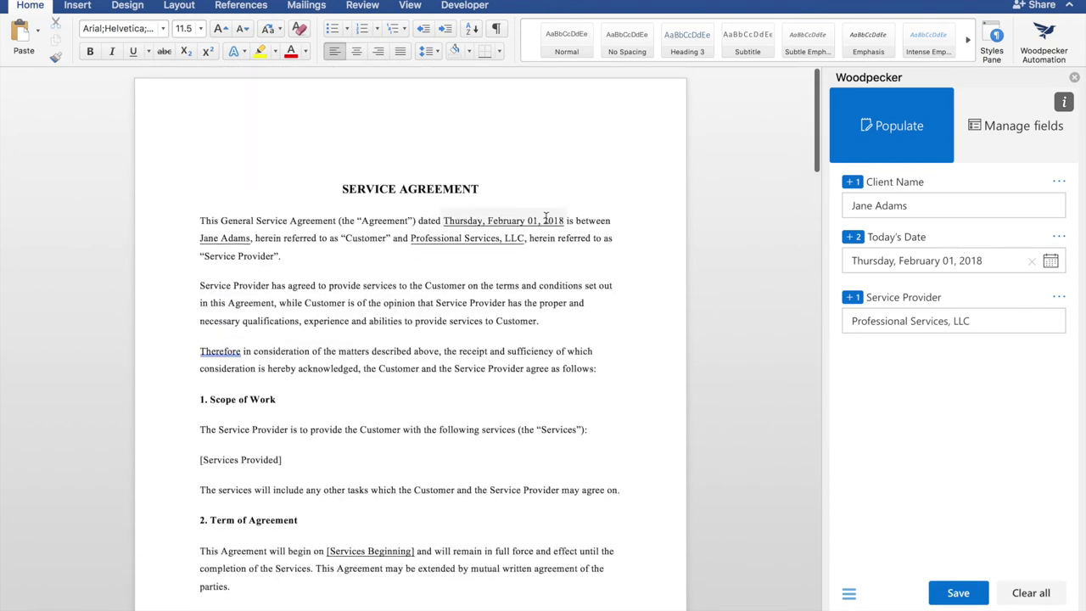
- In Manage fields, move Service Provider above Today's Date and re-save the Client Name field
click(1019, 145)
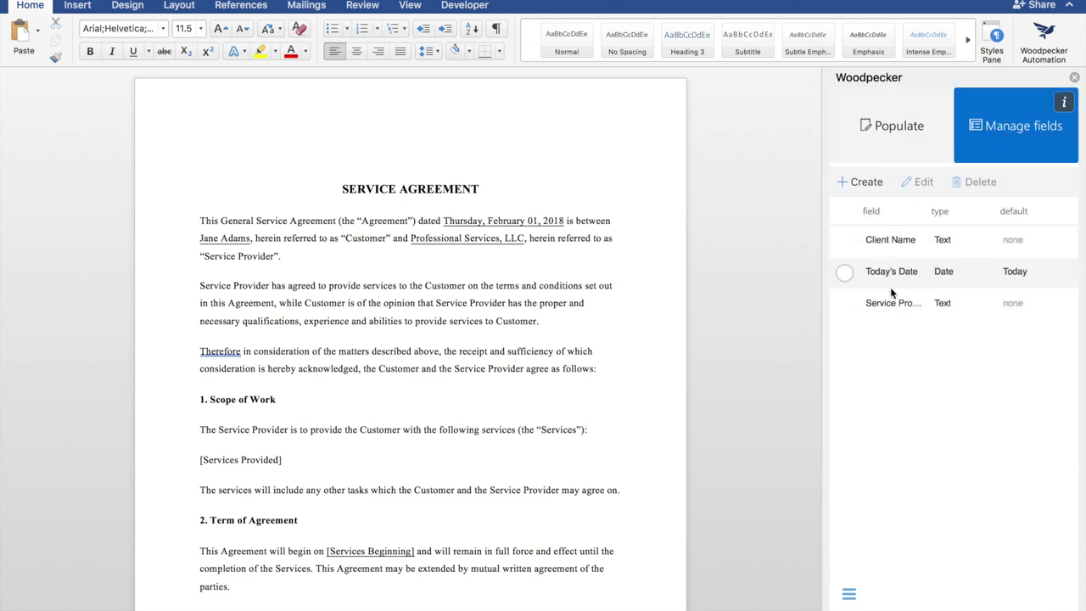
drag(890, 302, 891, 274)
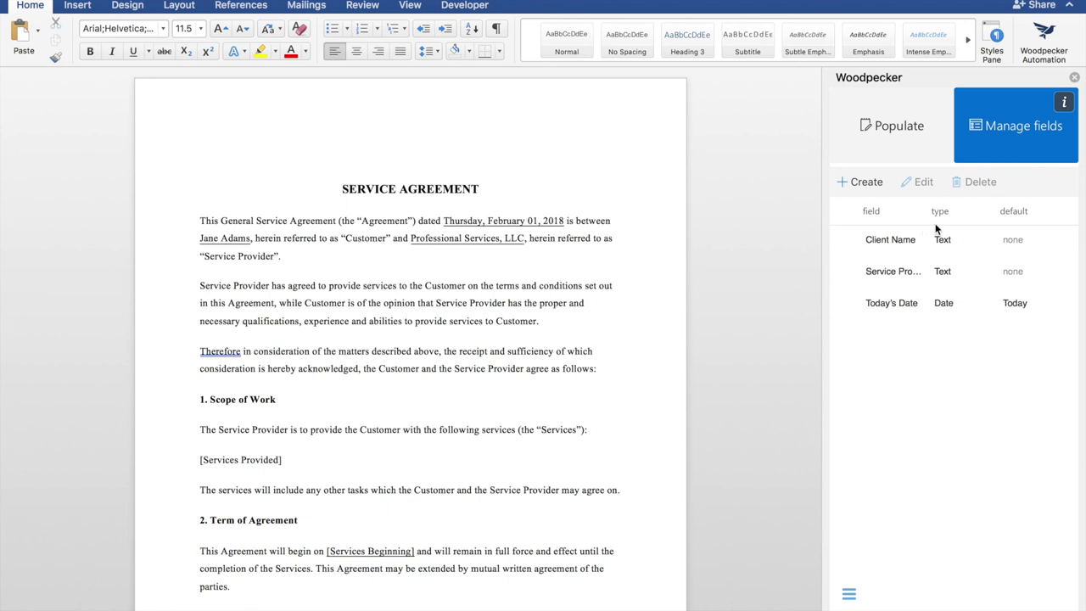
click(878, 242)
click(911, 189)
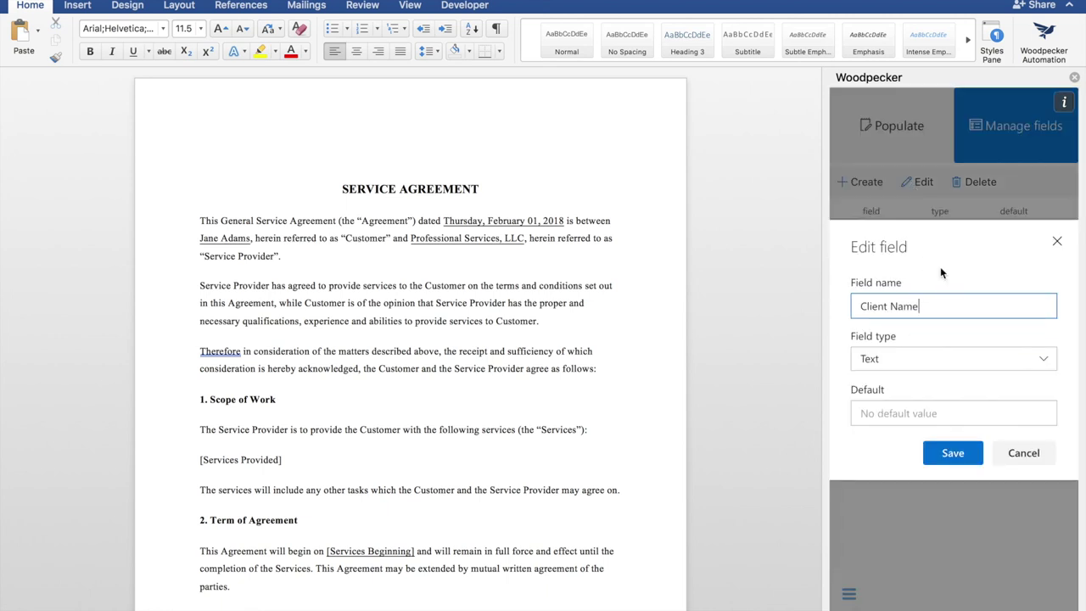
click(957, 453)
- Return to the Populate view and start a chat with Woodpecker support
click(893, 129)
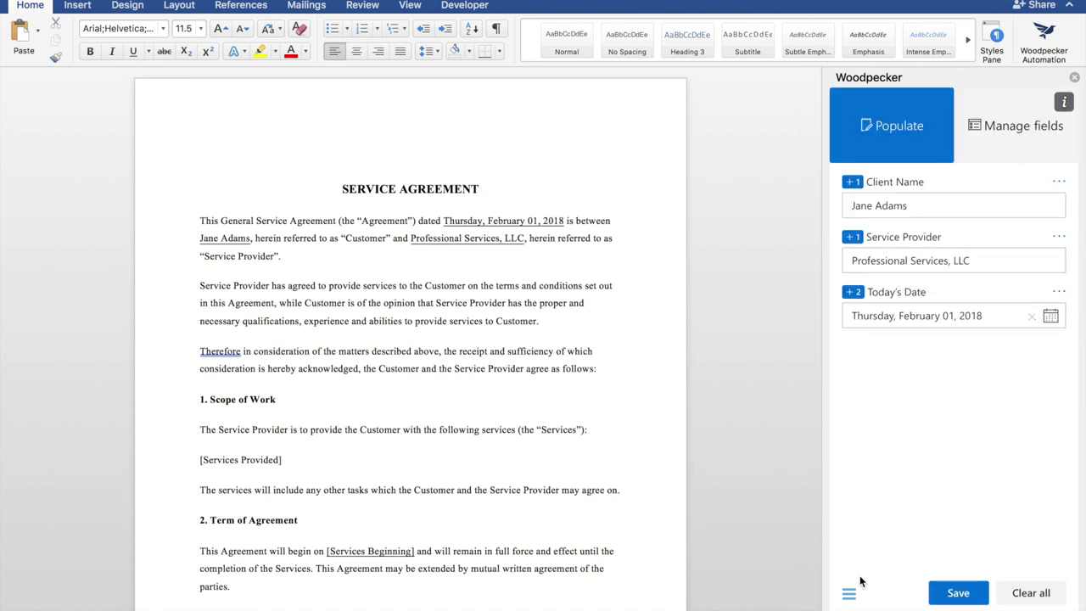
click(848, 593)
click(889, 143)
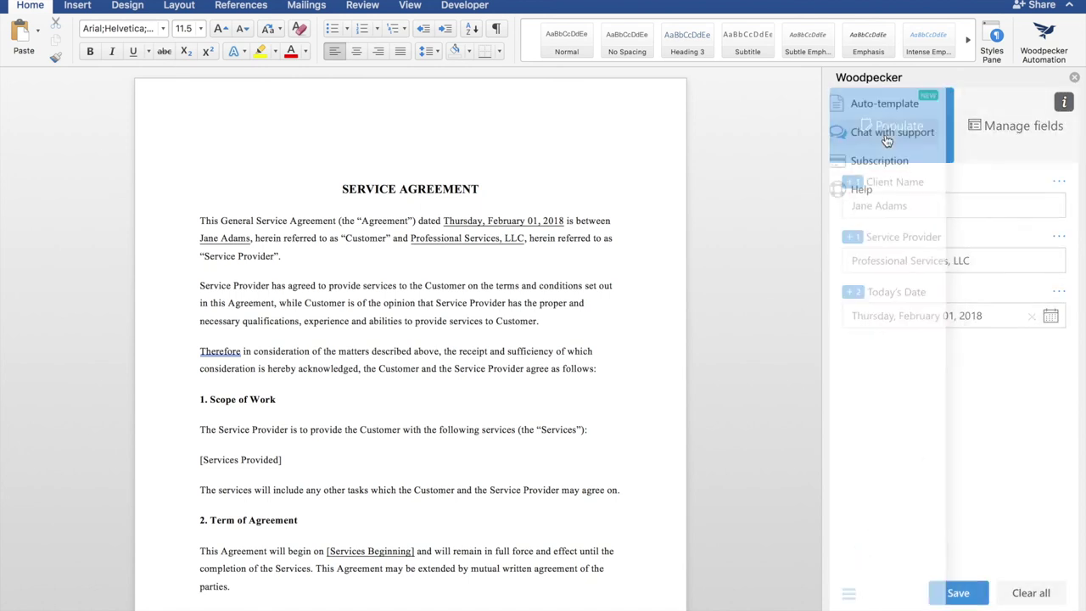